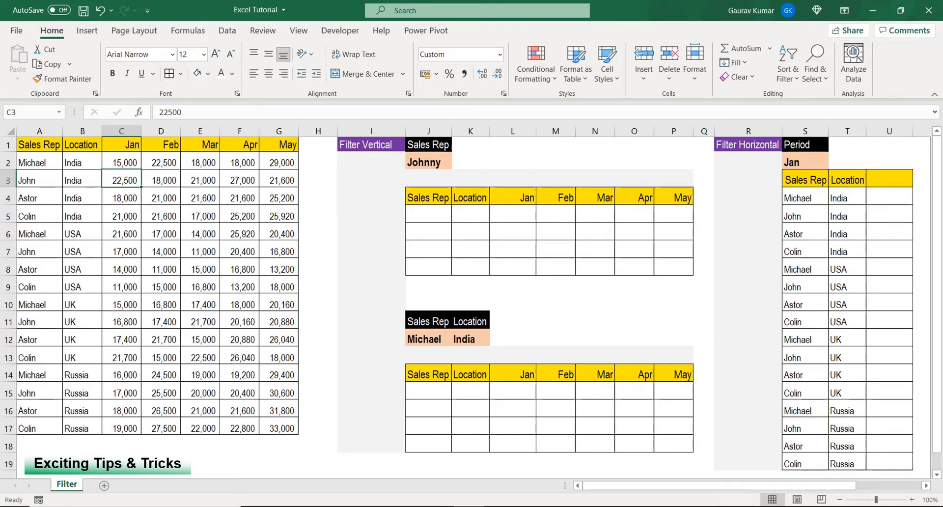
- Examine the sales table's monthly figures, Sales Rep and Location columns, and the vertical filter's Sales Rep criterion in J2
click(85, 179)
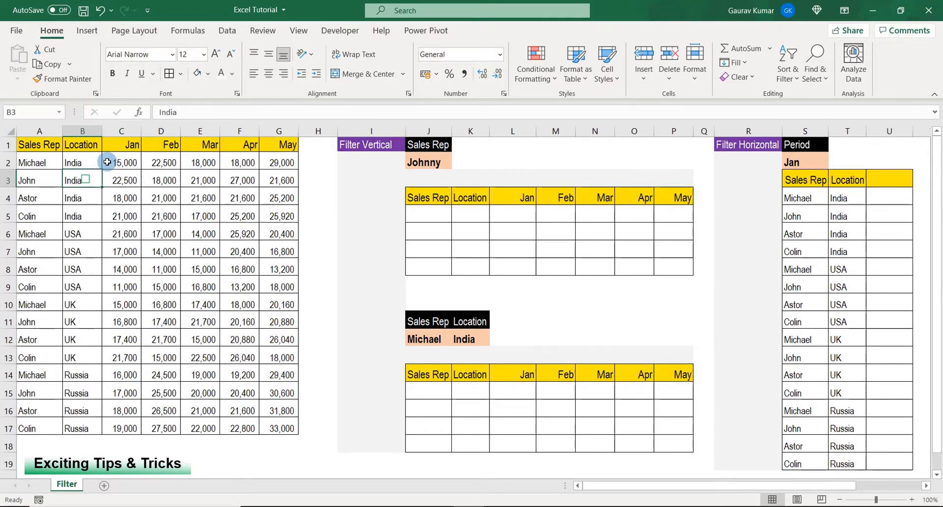
drag(108, 162, 284, 427)
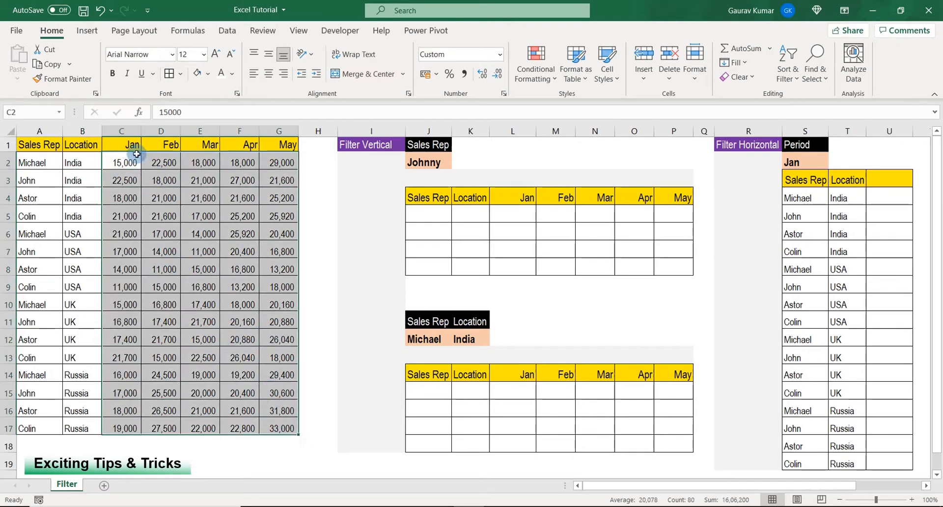
drag(31, 162, 43, 428)
drag(84, 165, 68, 422)
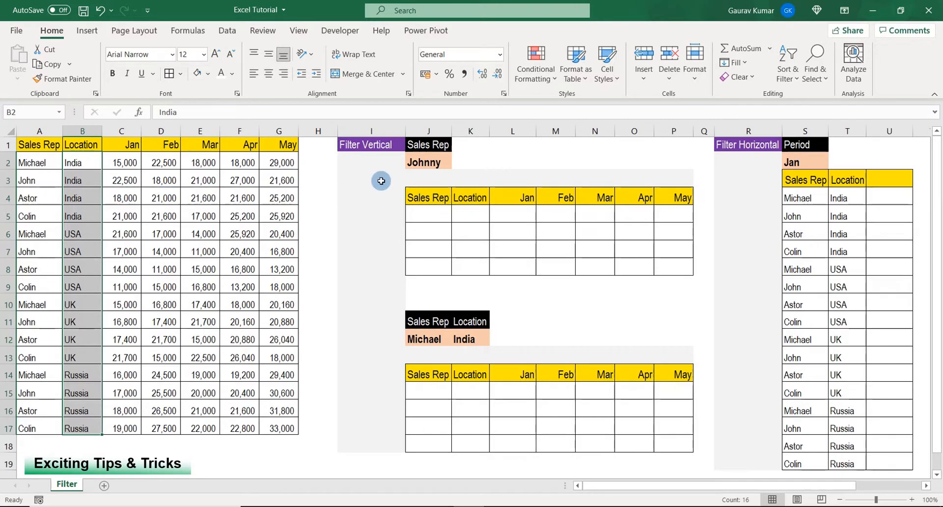
click(418, 148)
click(420, 162)
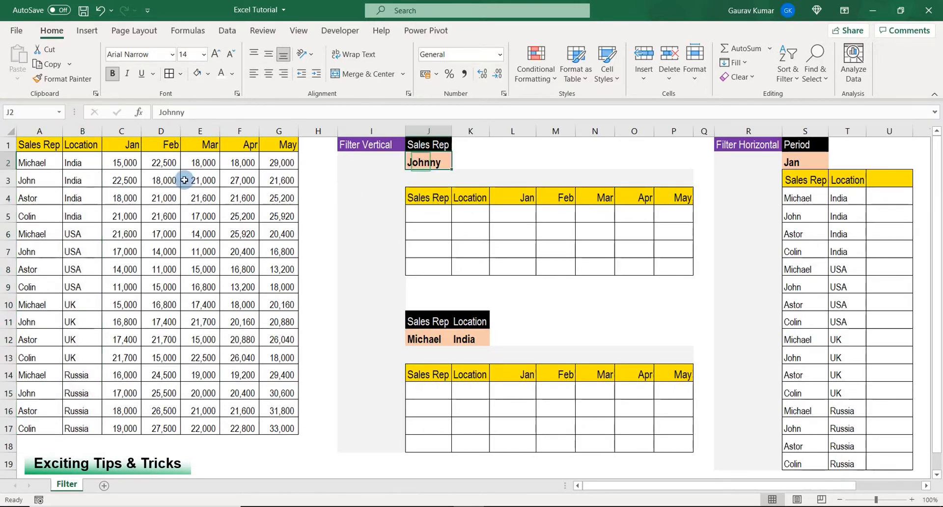
- Try AutoFilter on the sales table A1:G17 and view the filter options of the Sales Rep column
drag(55, 146, 268, 419)
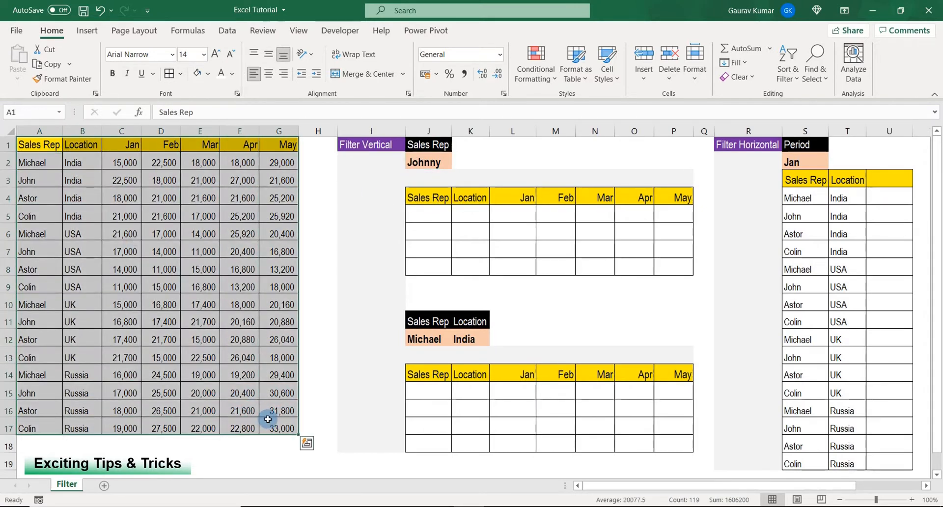
key(alt+a)
key(t)
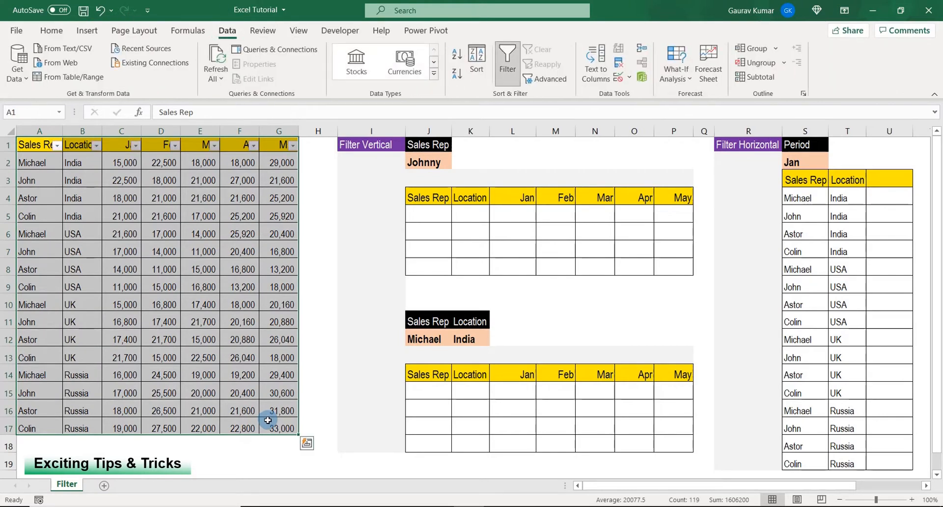
key(alt+Down)
key(Down)
key(Down)
key(Down)
key(Down)
key(Down)
key(Down)
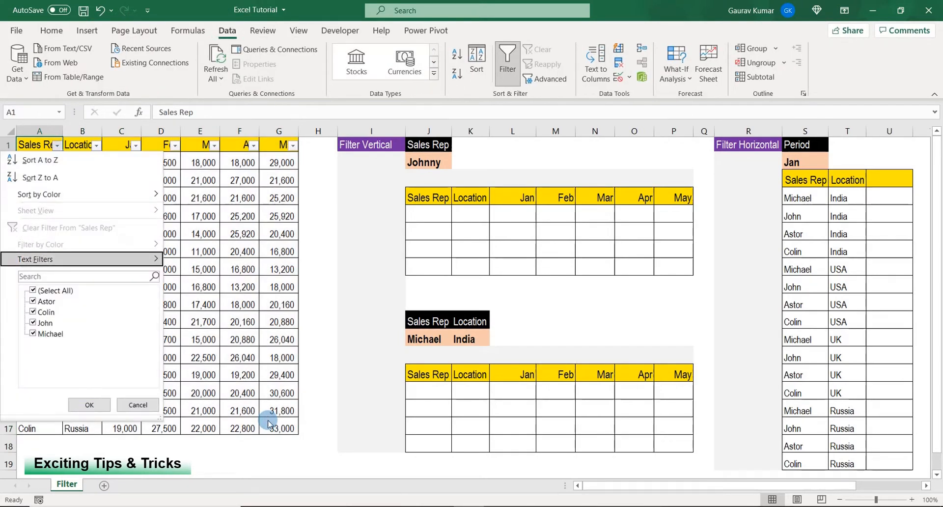
key(Escape)
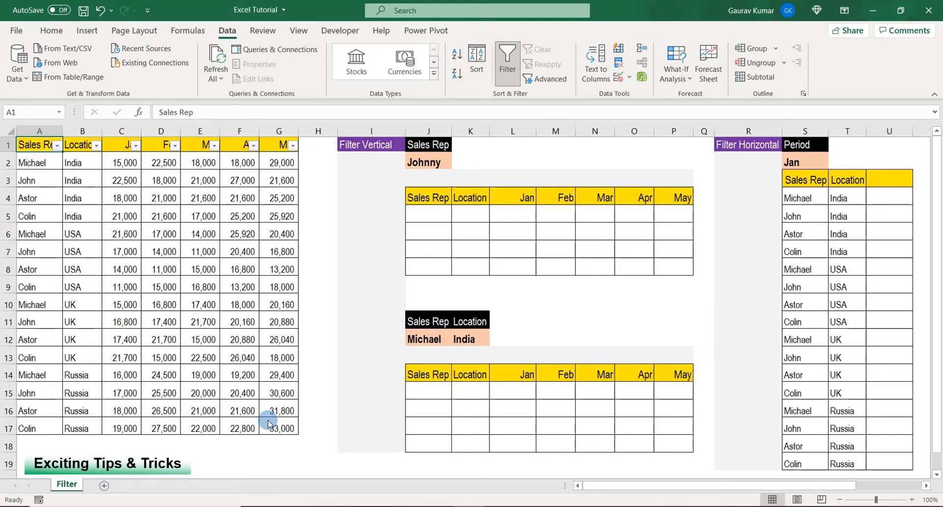
key(ctrl+shift+l)
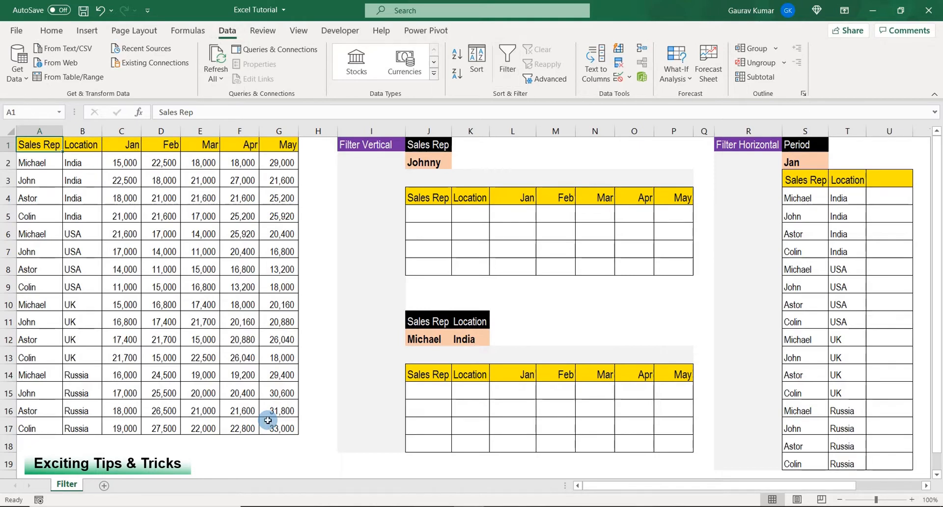
- Start a FILTER formula in J5 with the absolute range $A$2:$G$17 as its array
key(Right)
key(Right)
key(Right)
key(Right)
key(Right)
key(Right)
key(Right)
key(Right)
key(Right)
key(Down)
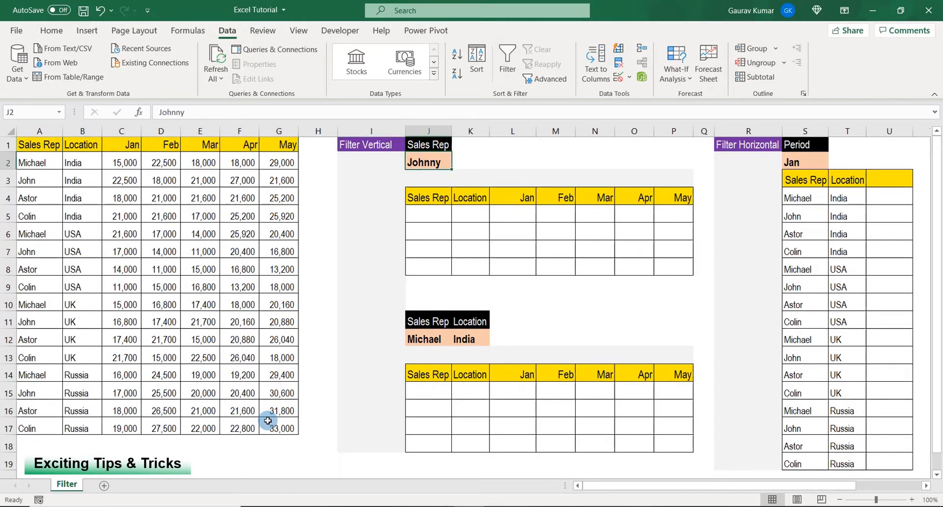
key(Down)
key(Down)
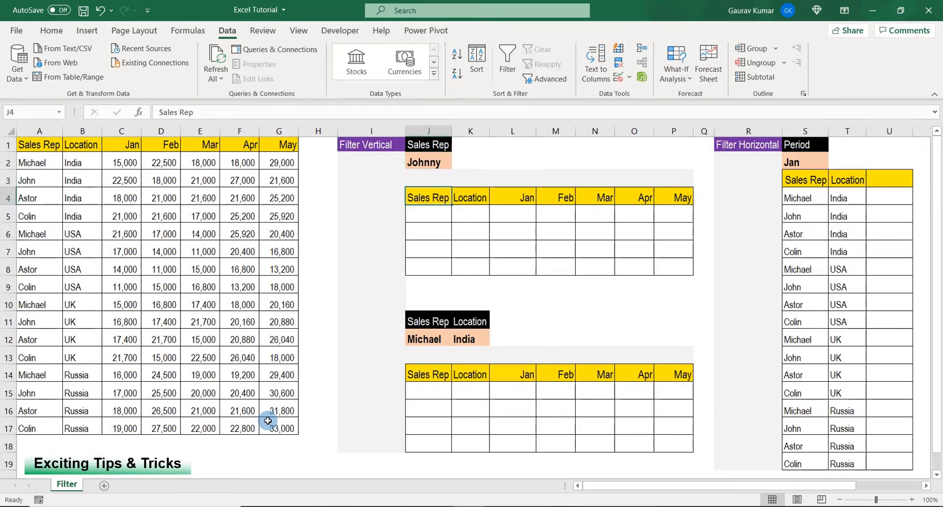
key(Down)
text(=)
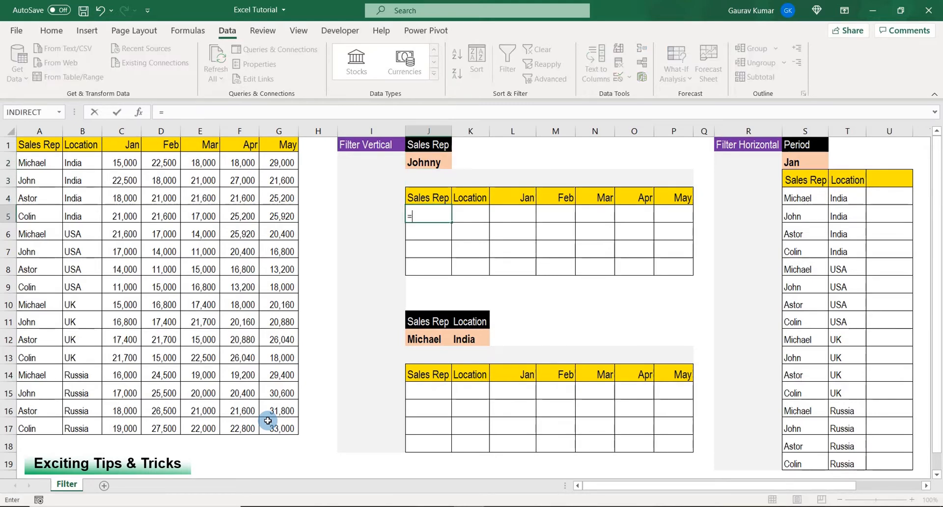
text(filte)
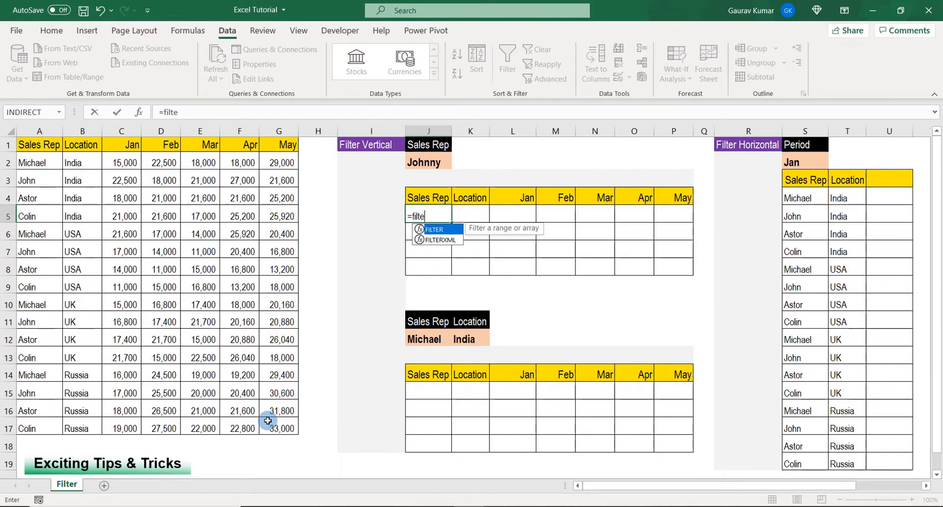
key(Tab)
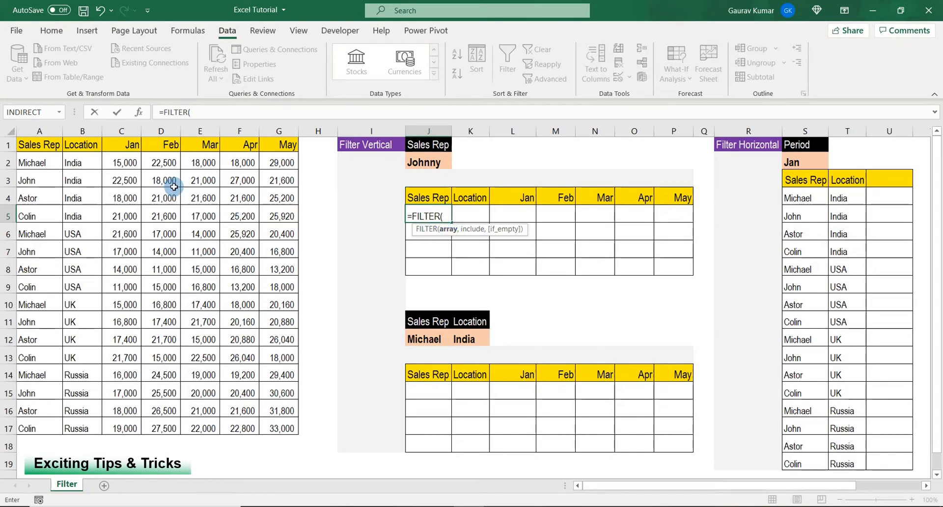
drag(39, 162, 274, 432)
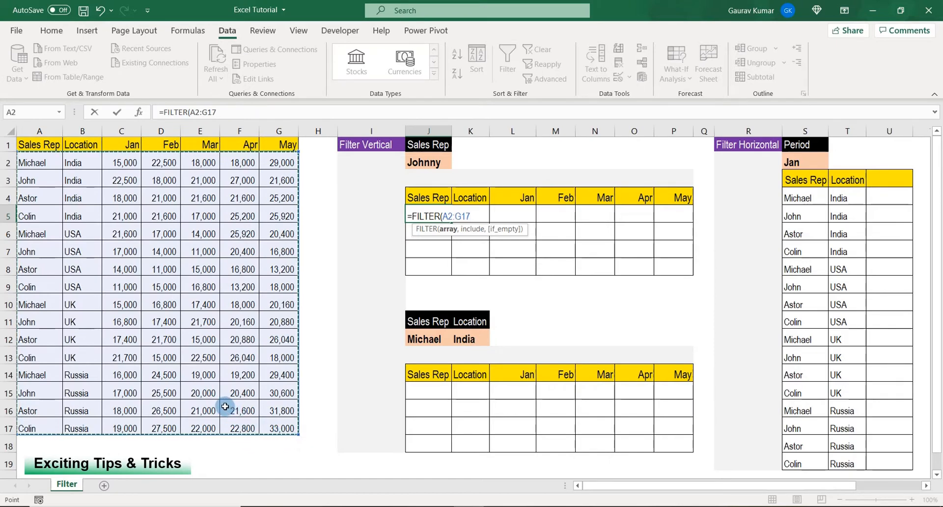
key(F4)
text(,)
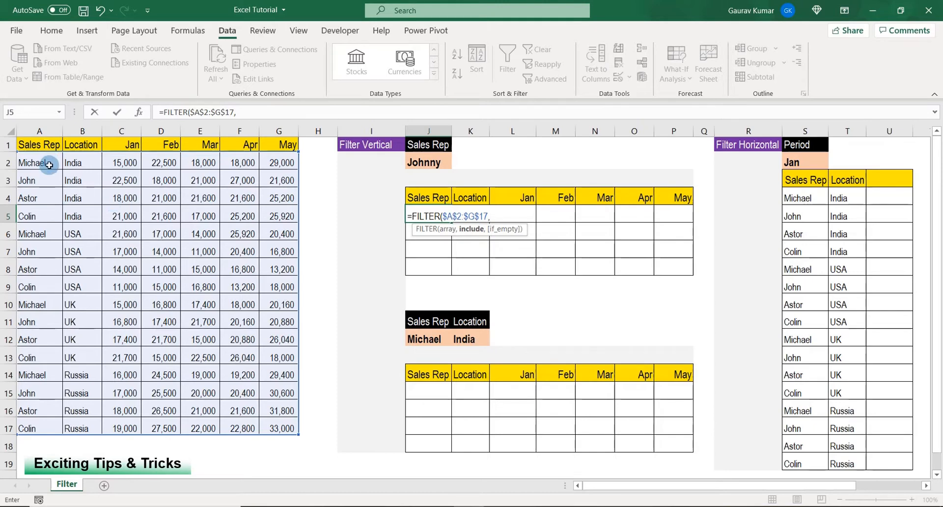
- Complete the FILTER formula in J5 with the condition $A$2:$A$17=$J$2 and "Not Found" as the if-empty value
drag(49, 165, 45, 422)
key(F4)
text(=)
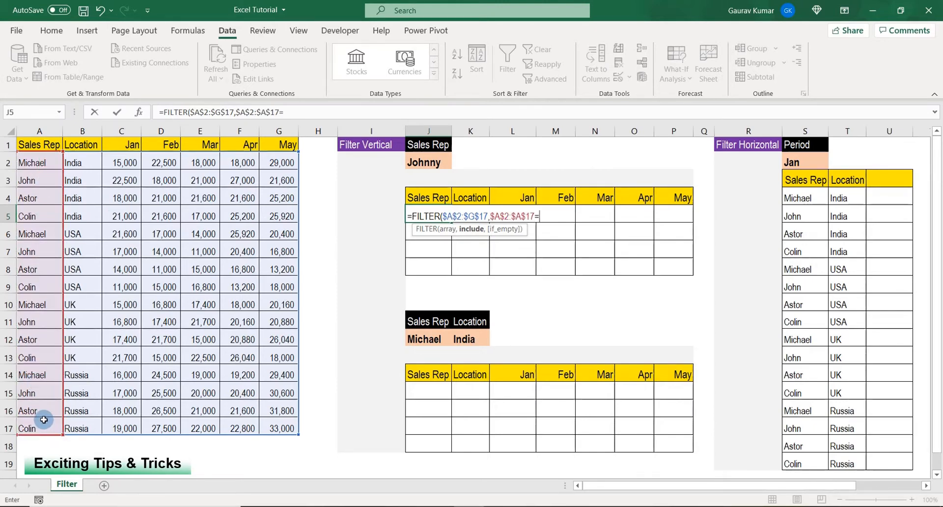
click(419, 165)
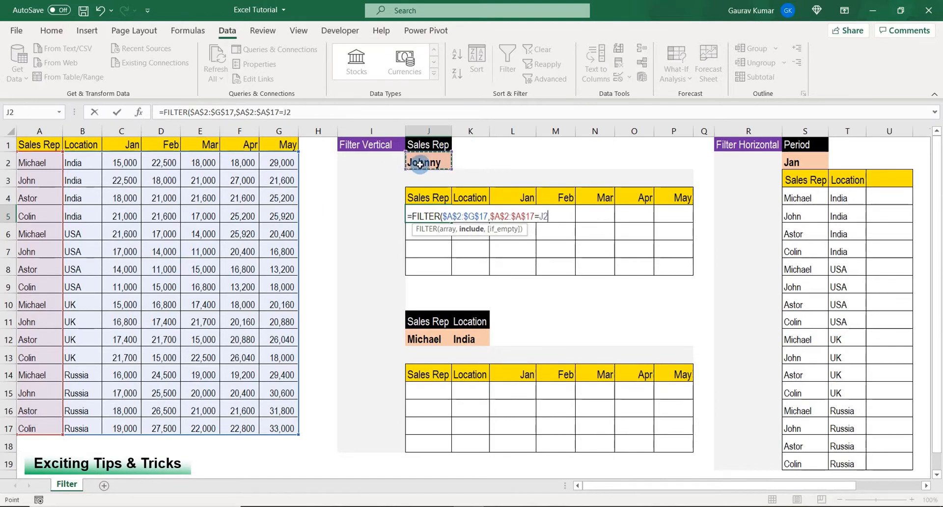
key(F4)
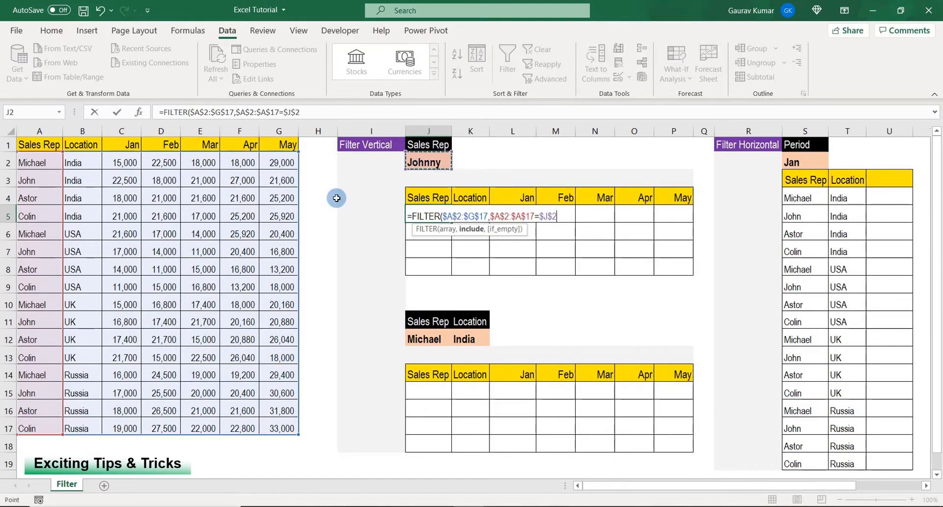
text(,)
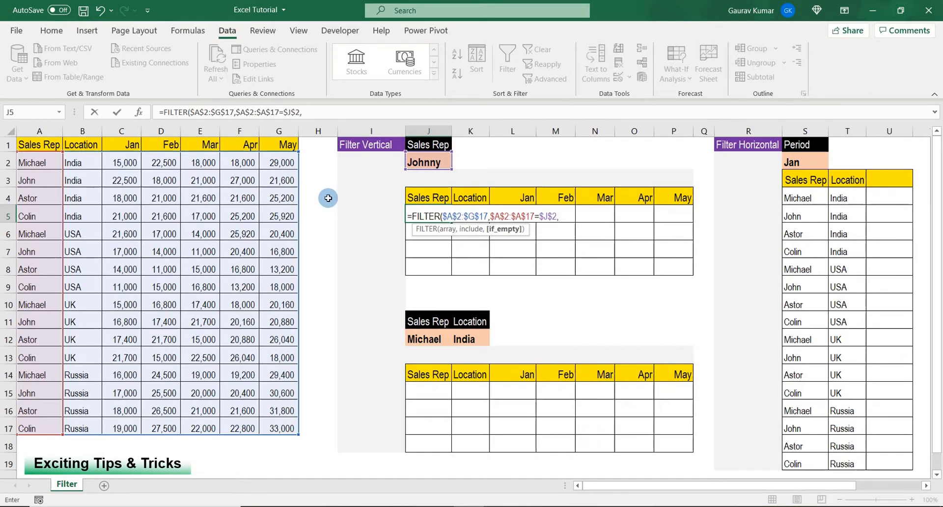
text("Not Found)
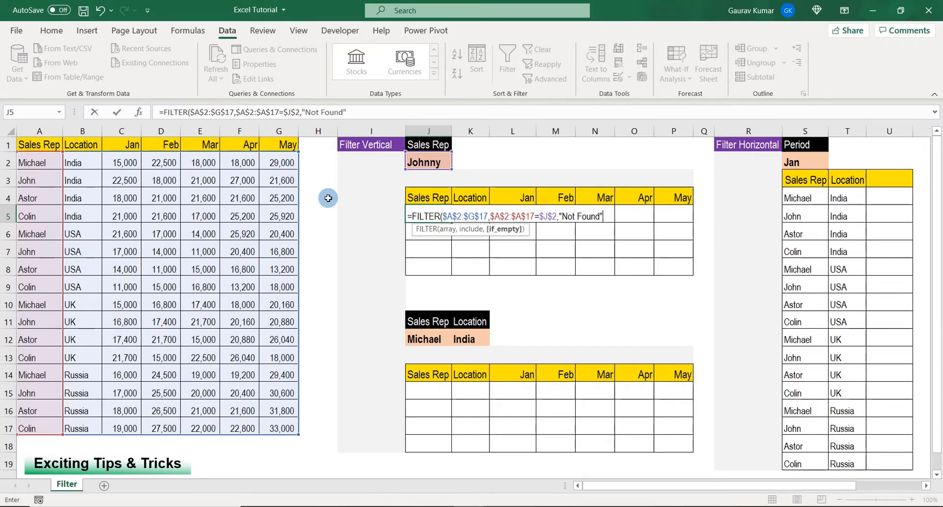
text("))
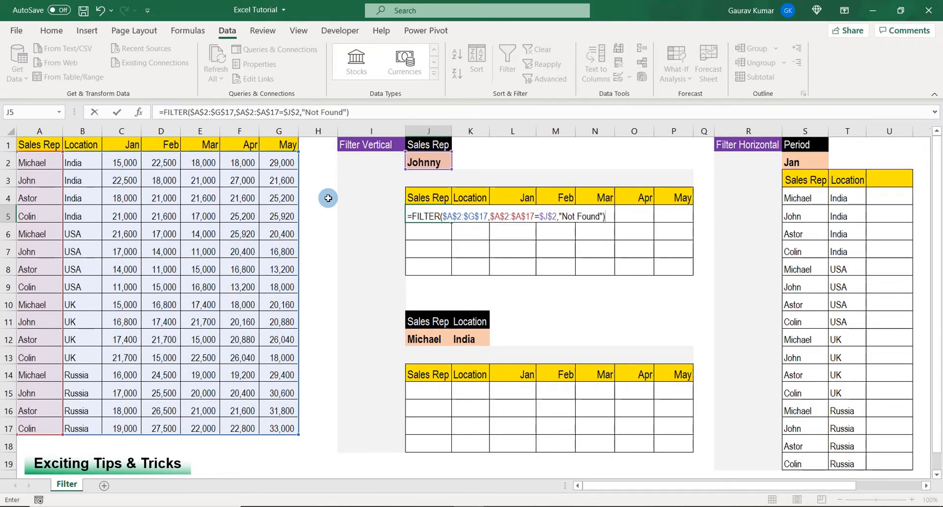
key(Return)
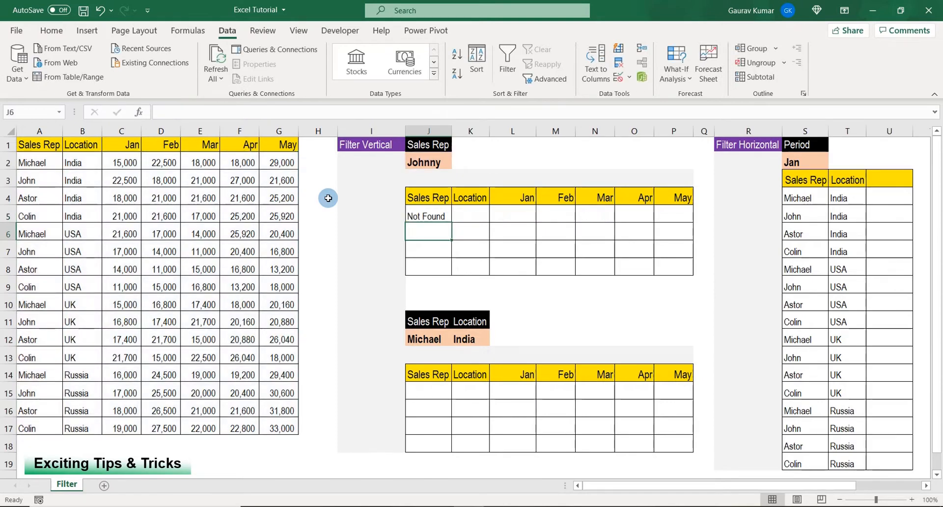
- Set the Sales Rep criterion in J2 to the rep listed in cell A2
key(Up)
key(Up)
key(Up)
key(Up)
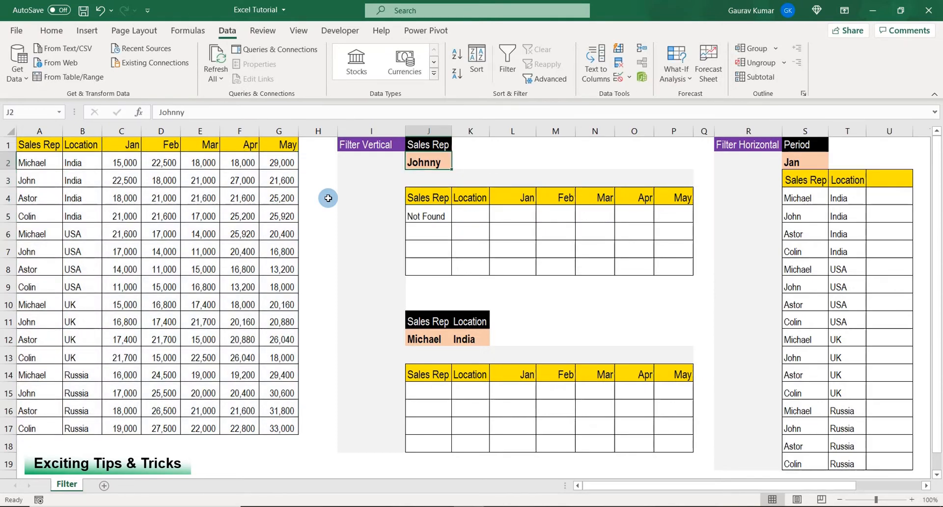
key(ctrl+Left)
key(ctrl+Left)
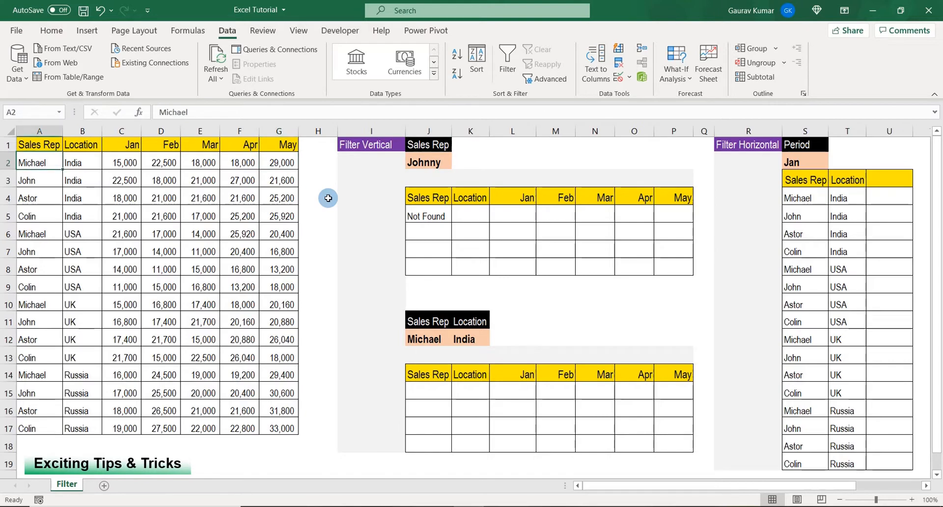
key(Right)
key(Right)
key(Right)
key(Right)
key(Right)
key(Right)
key(Right)
key(Right)
key(Right)
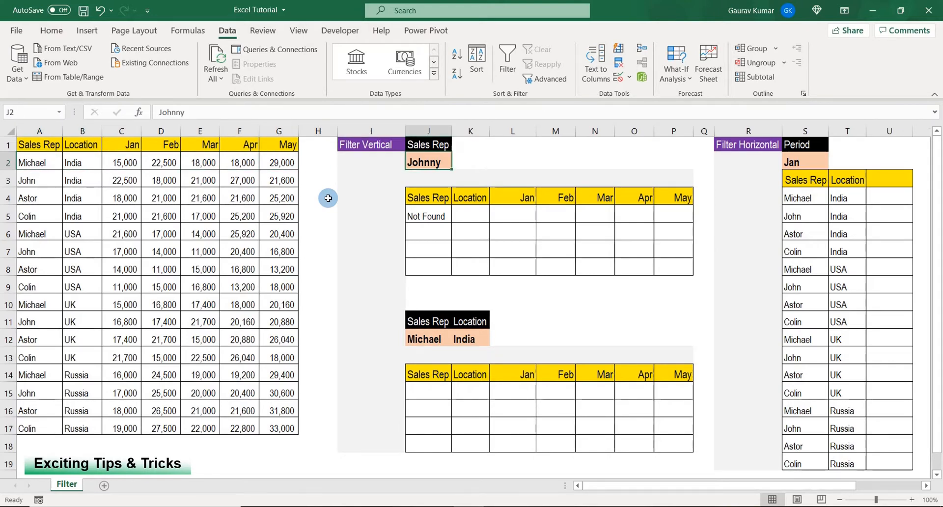
text(Michael)
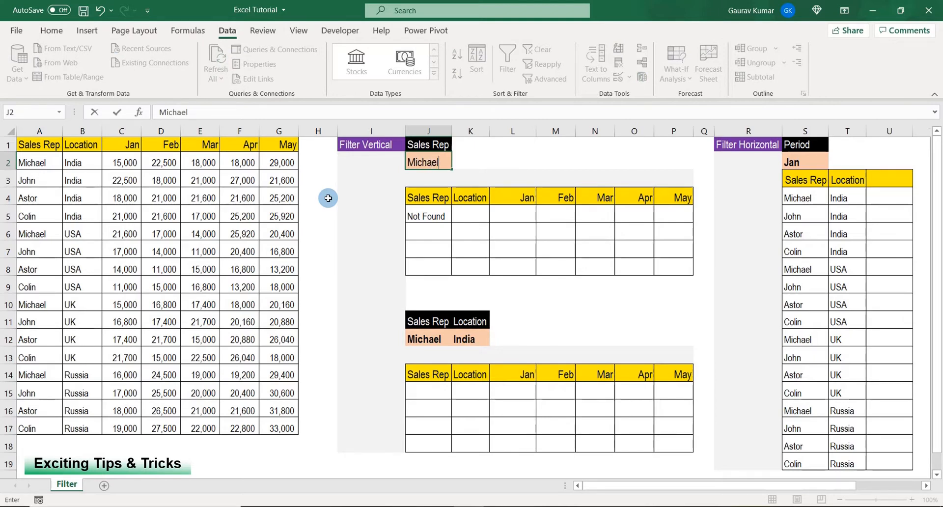
key(Return)
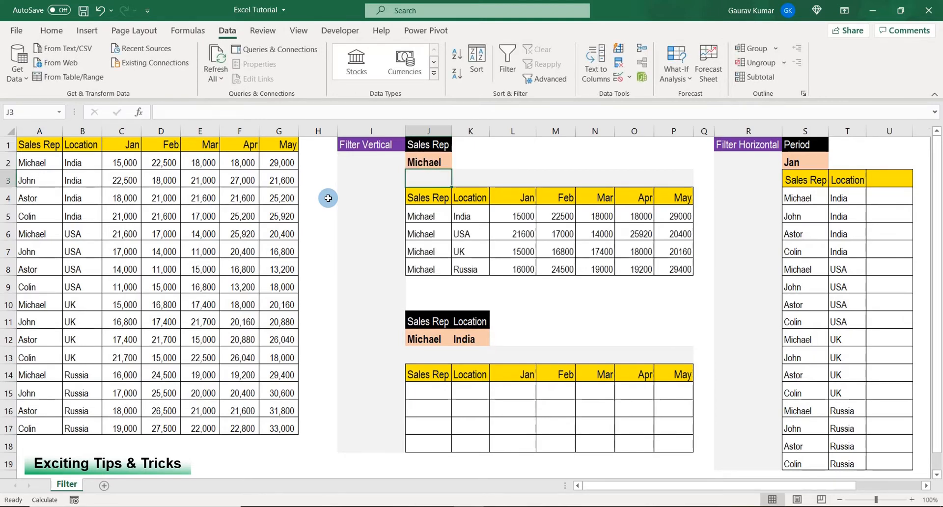
- Examine the FILTER formula in J5 and its filtered rows across J4:P8
key(Down)
key(Down)
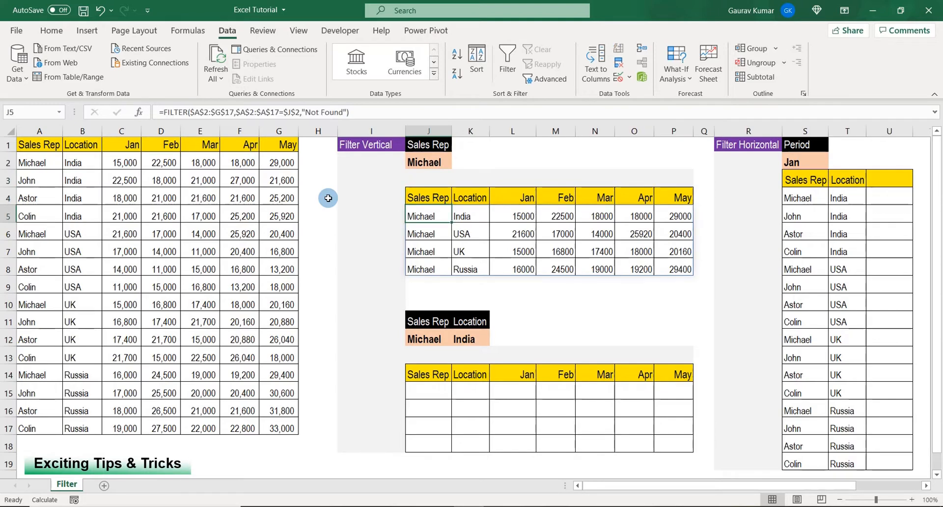
key(Up)
key(shift+Right)
key(shift+Right)
key(shift+Right)
key(shift+Right)
key(shift+Right)
key(shift+Right)
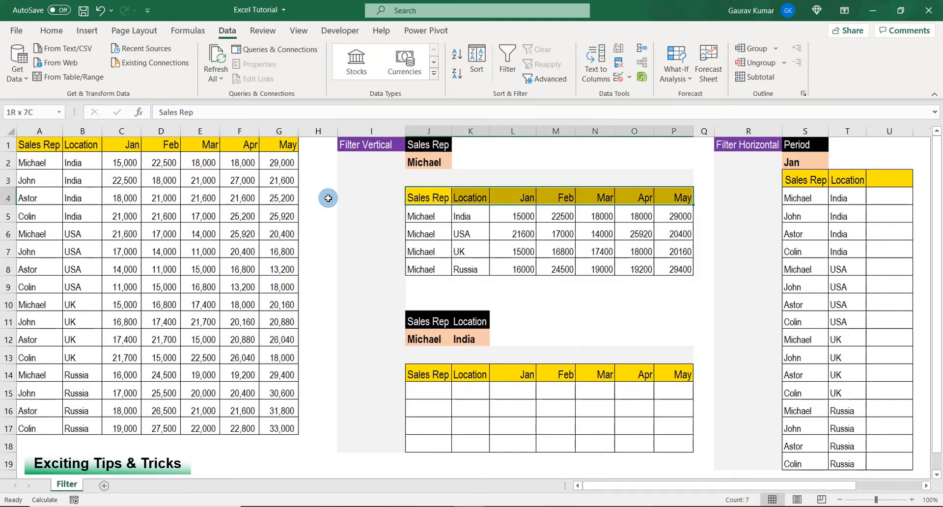
key(shift+Down)
key(shift+Down)
key(shift+Down)
key(shift+Down)
- Set the Sales Rep criterion in J2 to the rep listed in cell A3
key(Up)
key(Up)
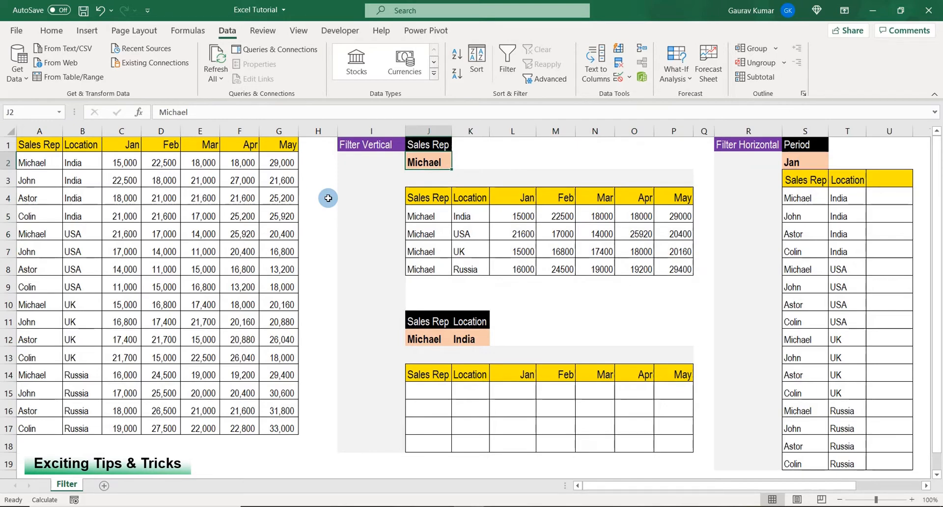
text(John)
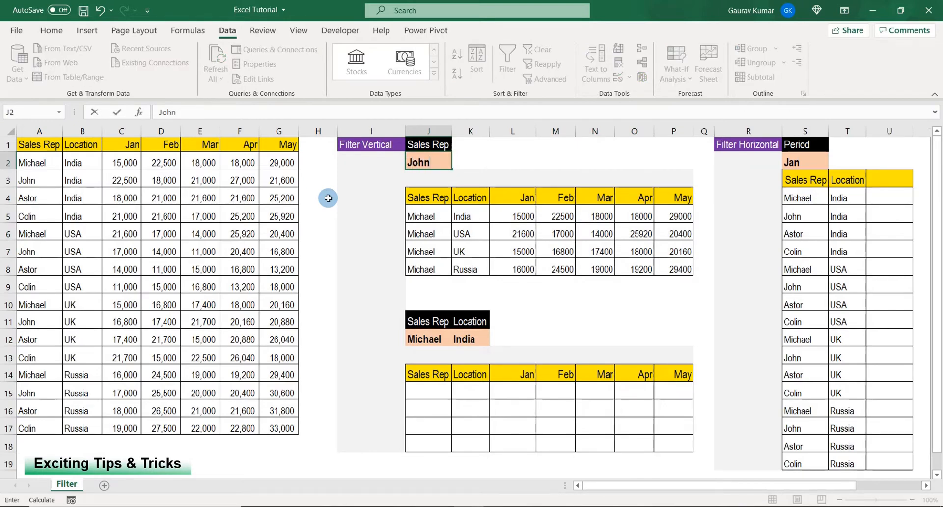
key(Return)
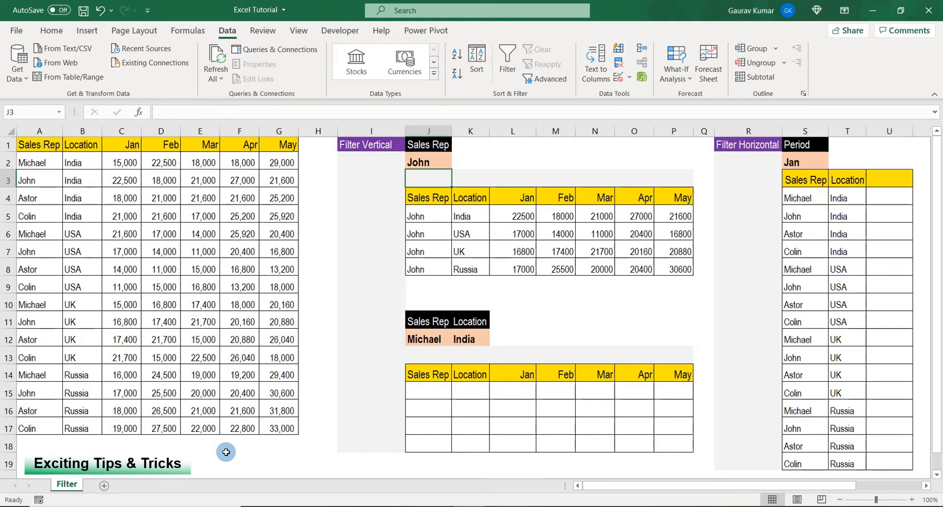
- Examine the source sales table in A1:G17
key(Home)
key(ctrl+Up)
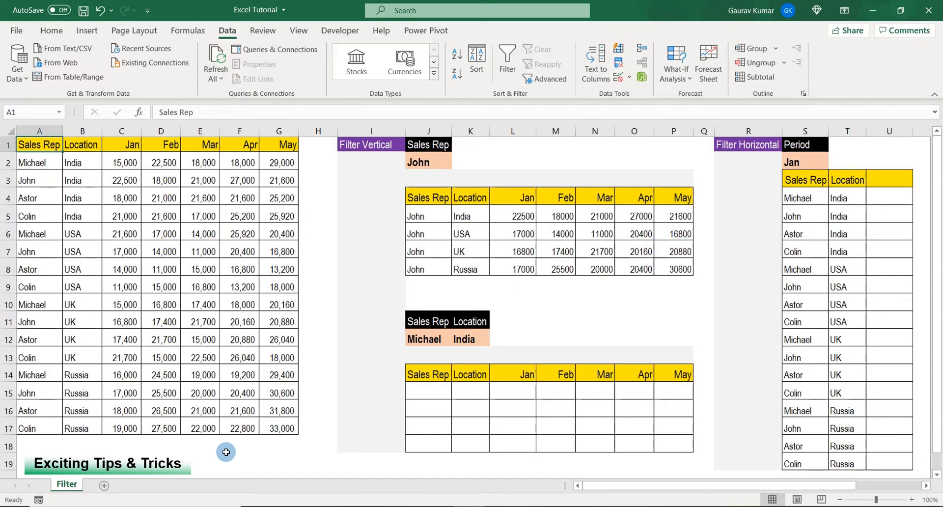
key(ctrl+shift+Right)
key(ctrl+shift+Down)
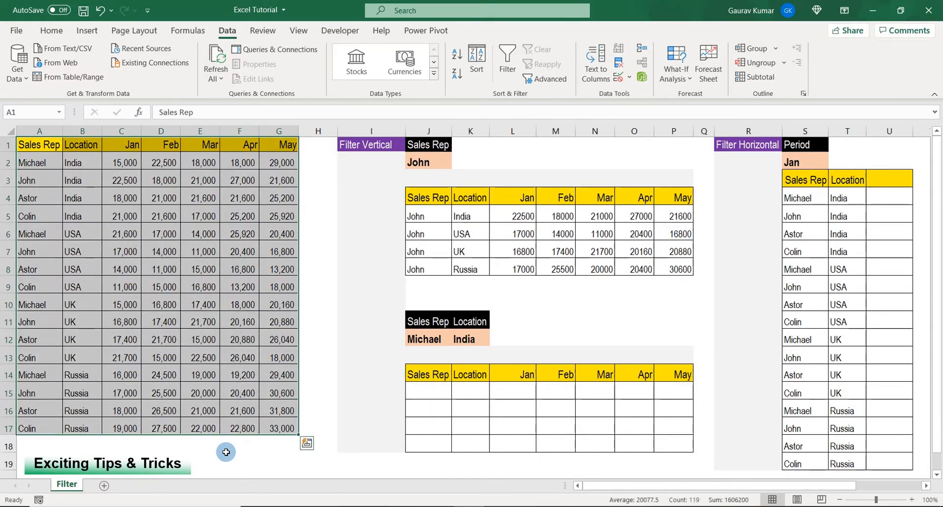
key(Right)
key(Right)
key(Right)
key(Right)
key(Right)
key(Right)
key(Right)
key(Right)
key(Right)
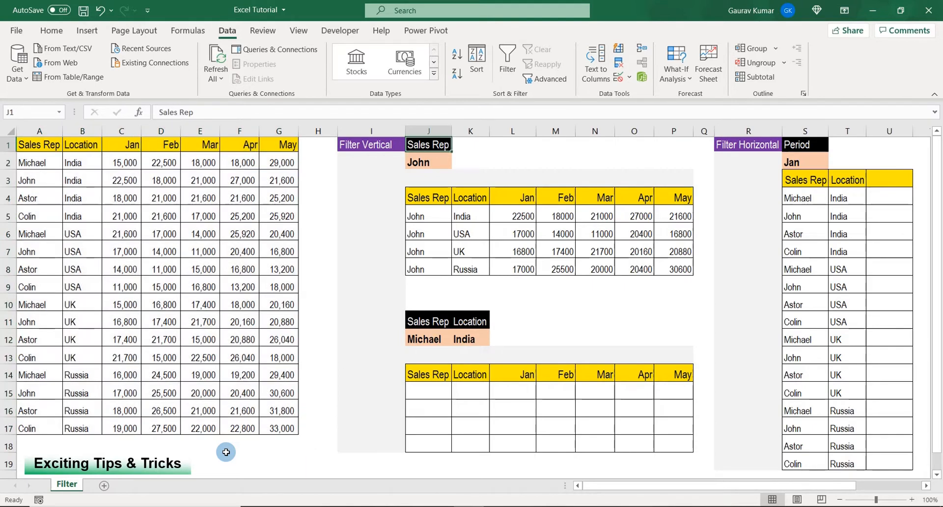
- Examine the Sales Rep and Location criteria block in J11:K12
key(Down)
key(Down)
key(Down)
key(Down)
key(Down)
key(Down)
key(Down)
key(Down)
key(Down)
key(Down)
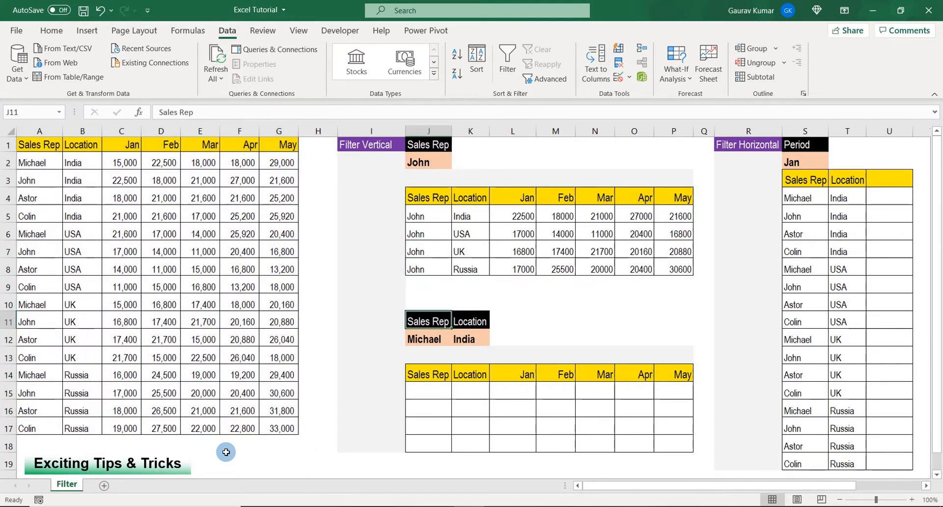
key(shift+Down)
key(shift+Right)
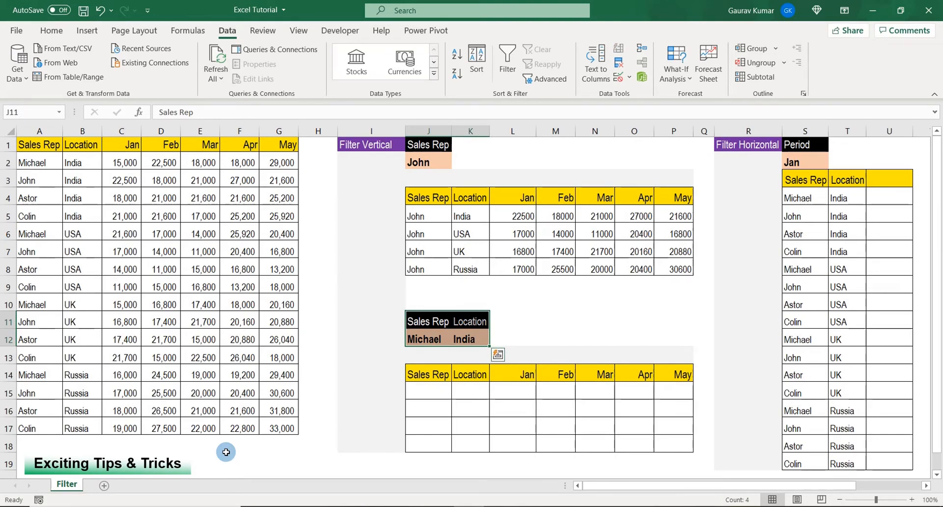
key(Down)
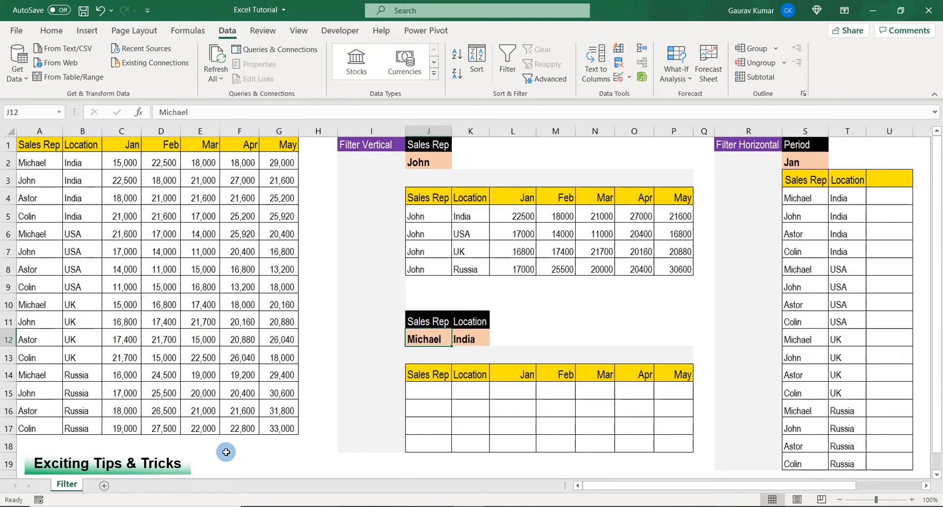
key(Up)
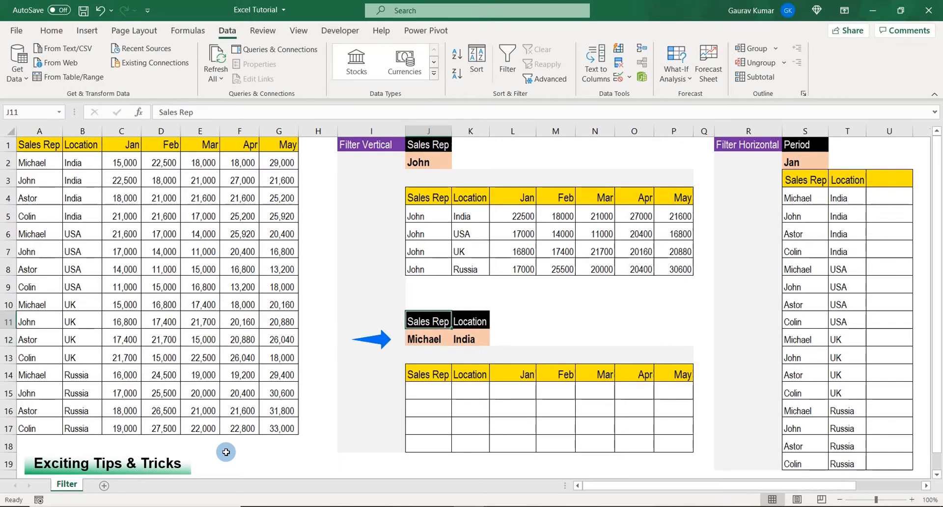
key(Right)
key(Down)
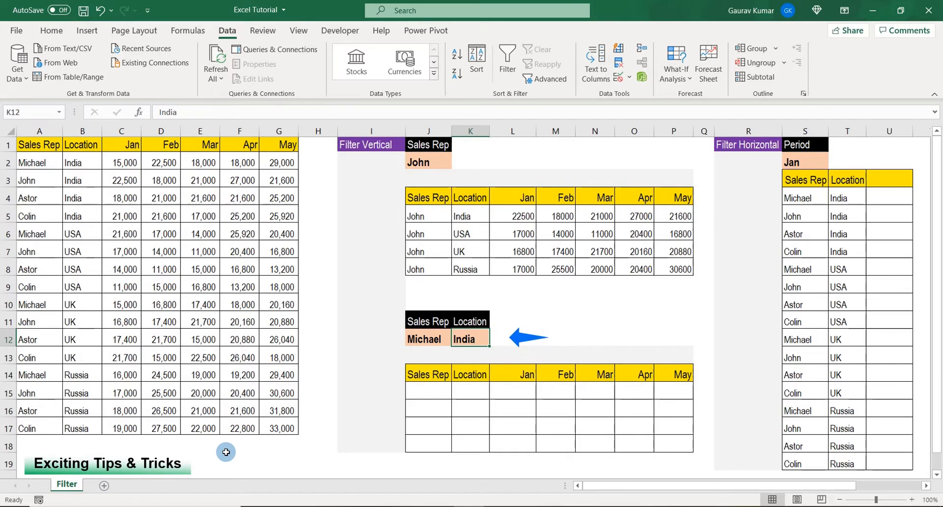
- Start a FILTER formula in J15 with the absolute range $A$2:$G$17 as its array
key(Down)
key(Down)
key(Down)
key(Left)
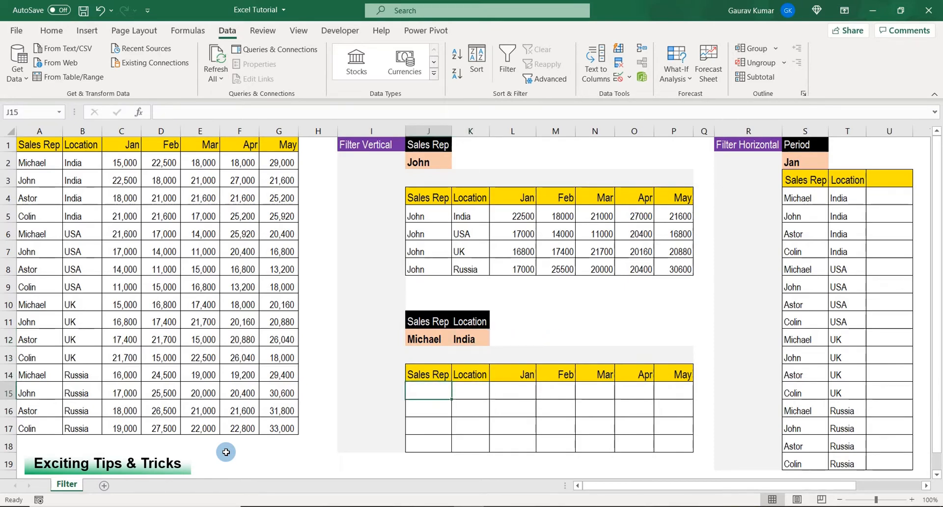
text(=f)
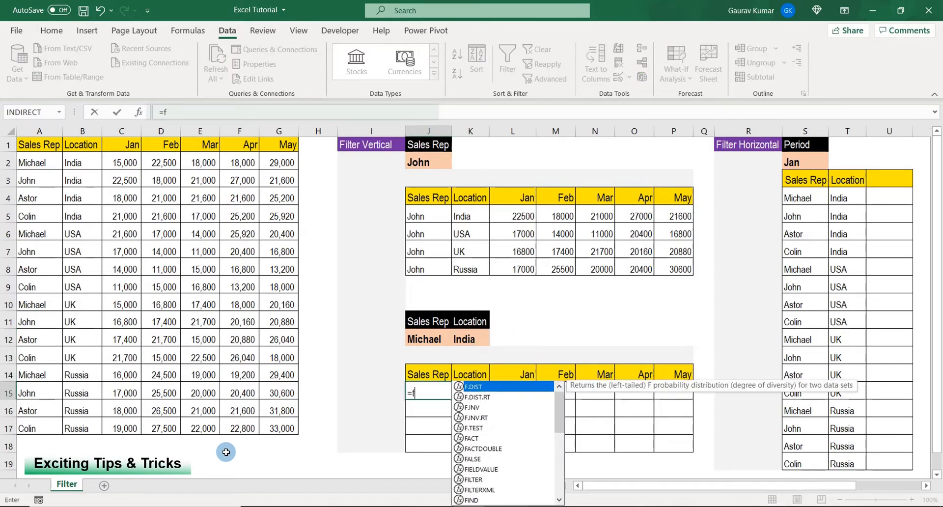
text(ilter)
key(Tab)
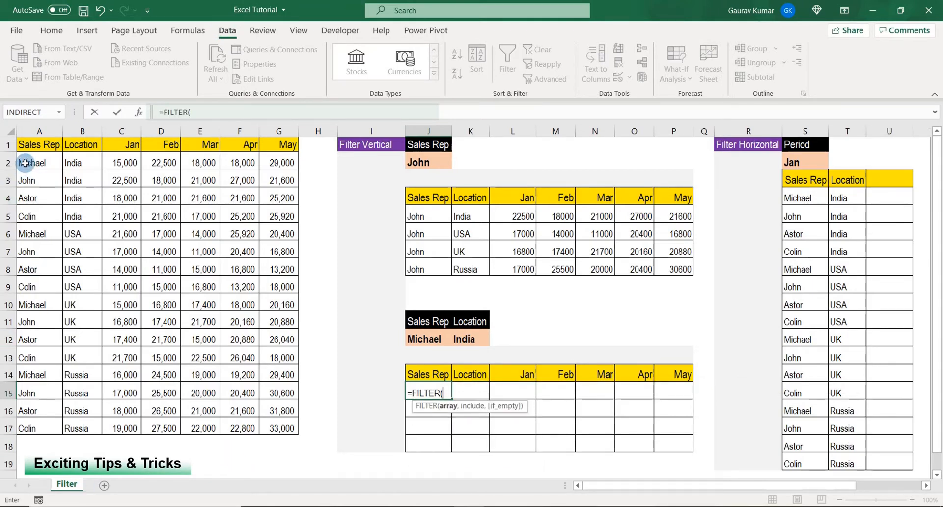
drag(25, 162, 279, 423)
key(F4)
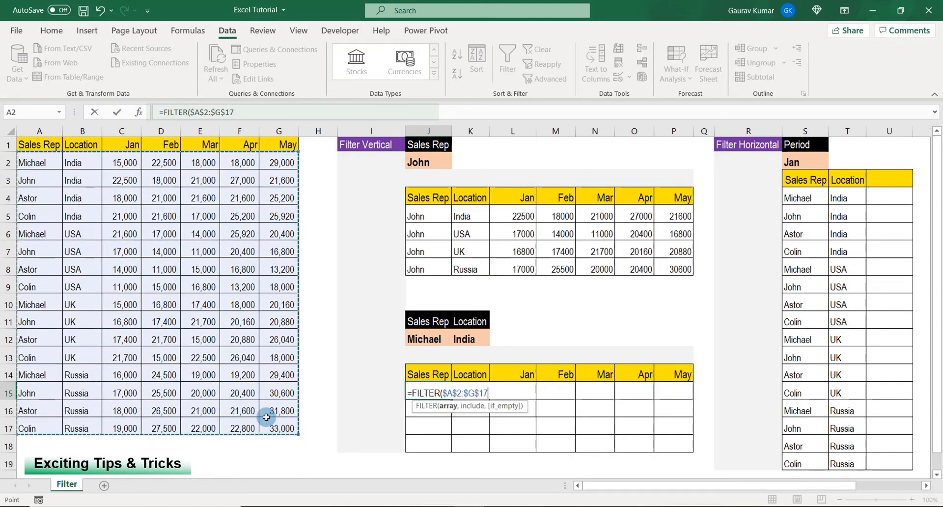
- Add the sales rep condition ($A$2:$A$17=$J$12 as the first part of the include argument
text(,()
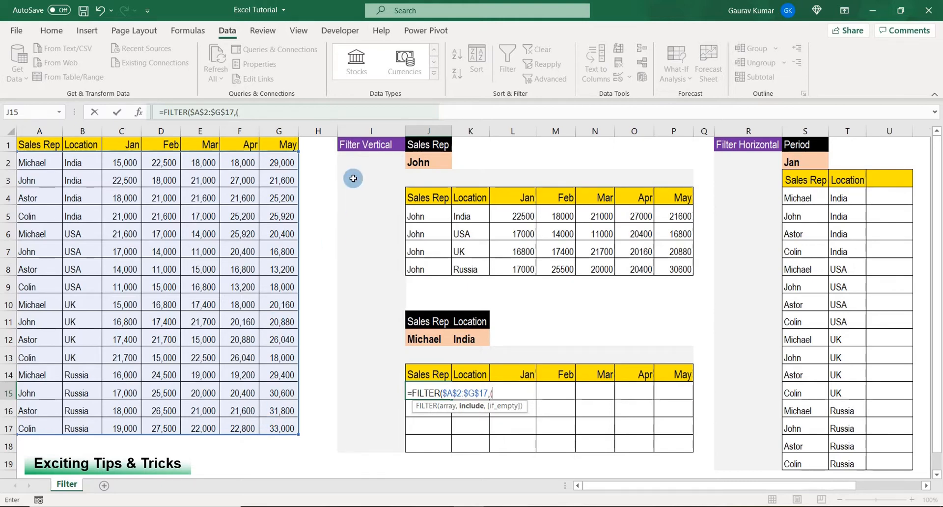
drag(51, 170, 50, 424)
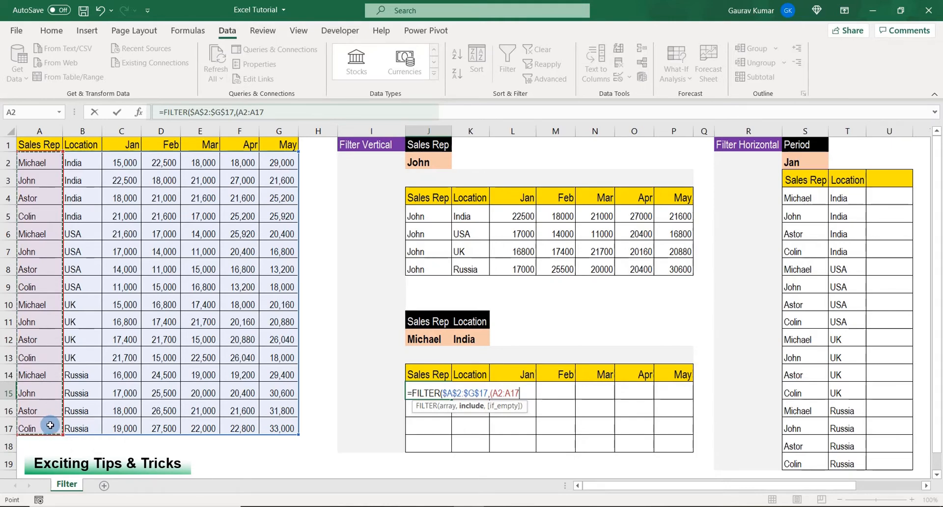
key(F4)
text(=)
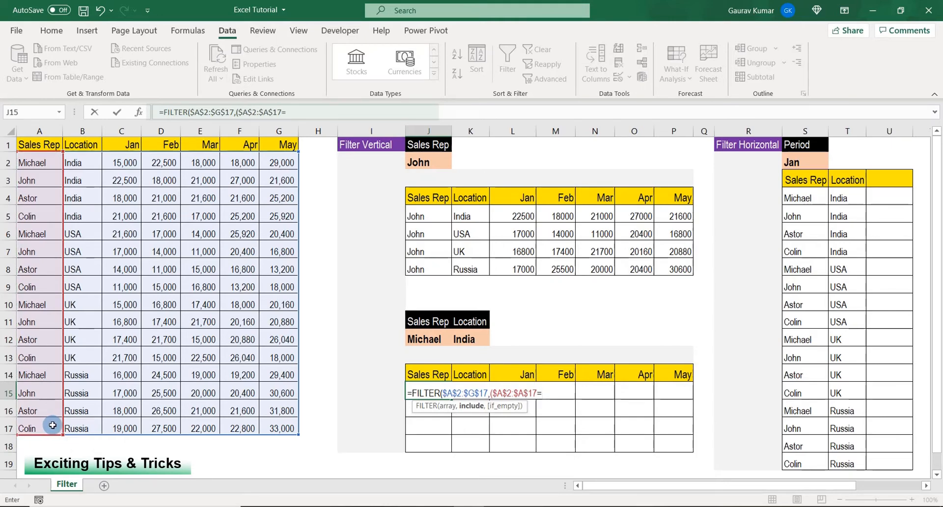
click(435, 339)
key(F4)
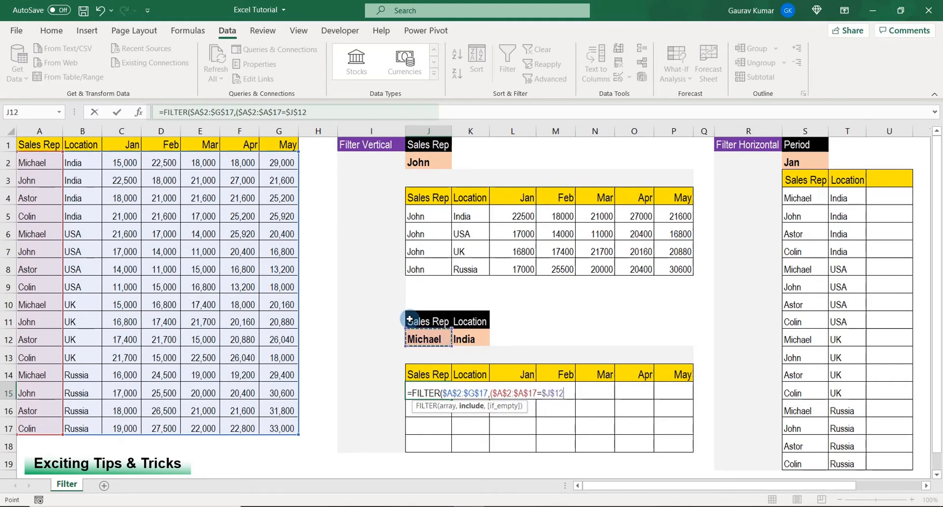
- Close the sales rep condition and multiply it by the location condition ($B$2:$B$17=$K$12)
text()*()
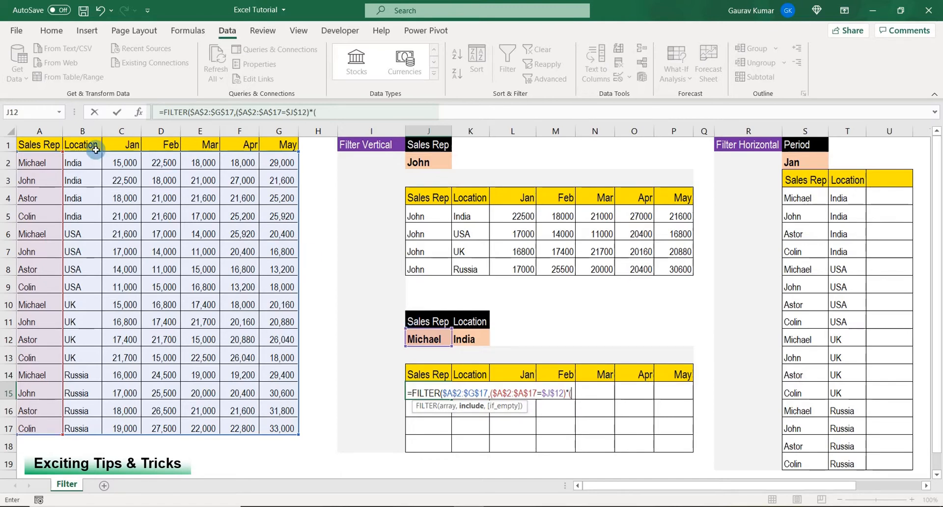
drag(78, 162, 78, 428)
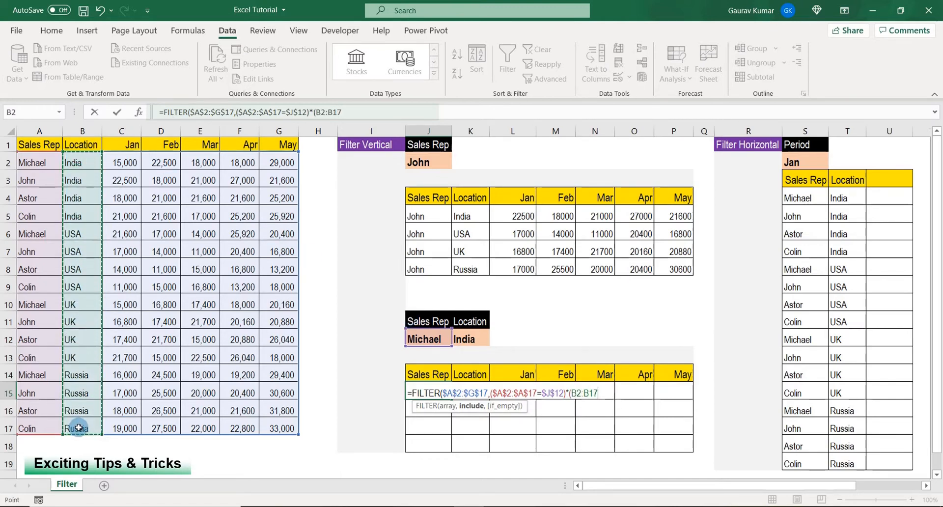
key(F4)
text(=)
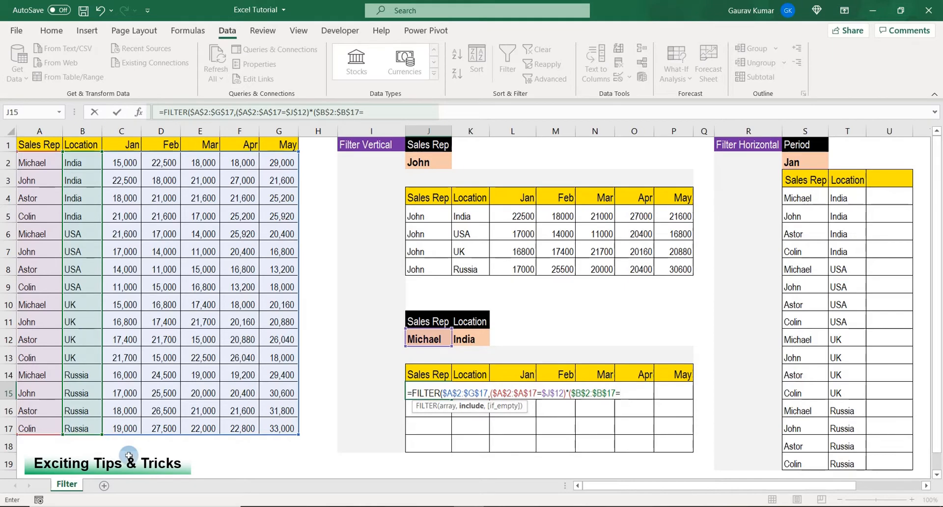
click(465, 343)
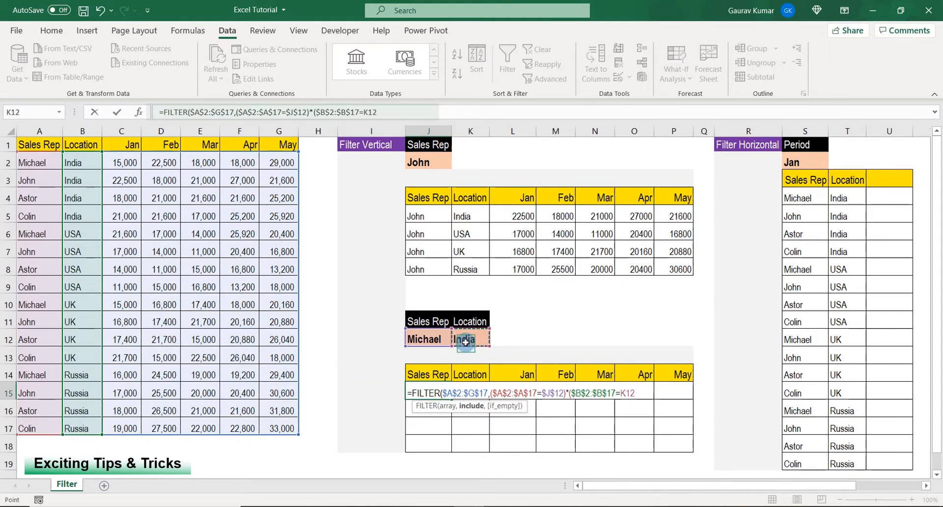
key(F4)
text())
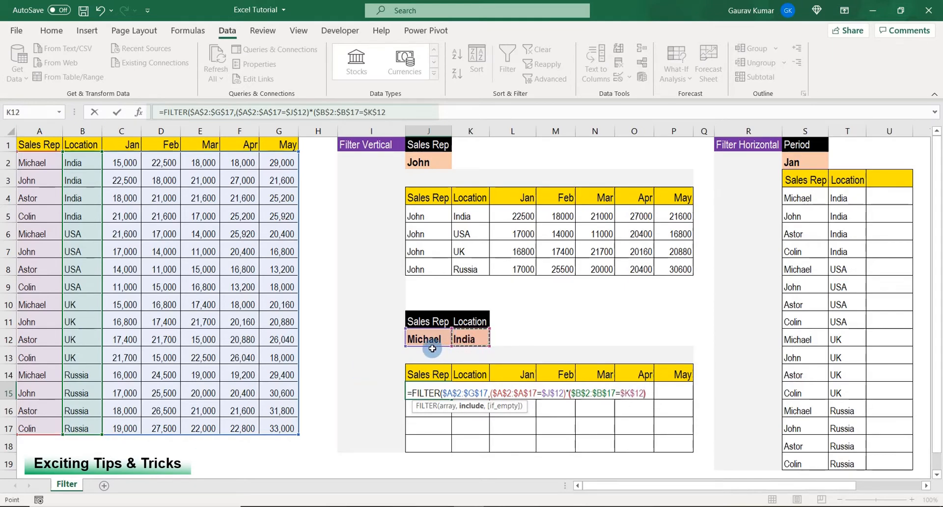
- Complete the FILTER formula in J15 with "Not Found" as the if-empty value, keeping J15 selected
text(,)
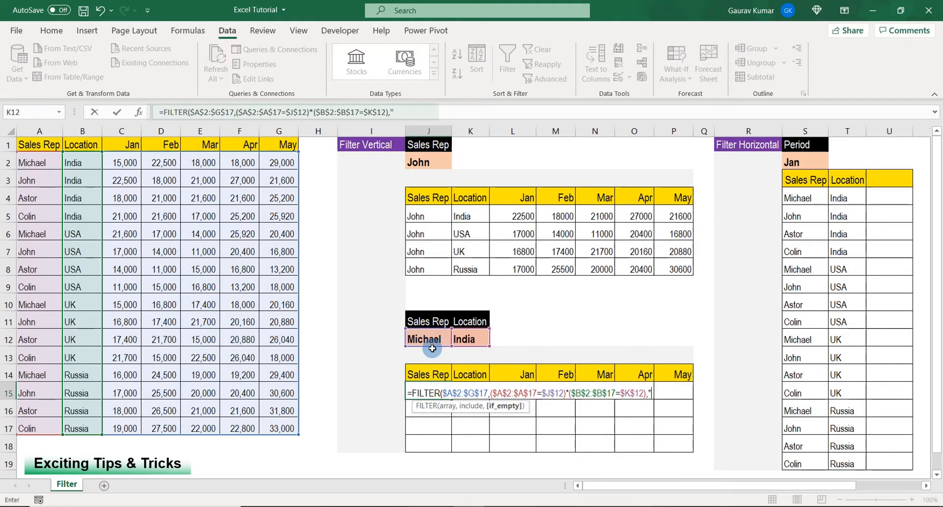
text(Not Found")
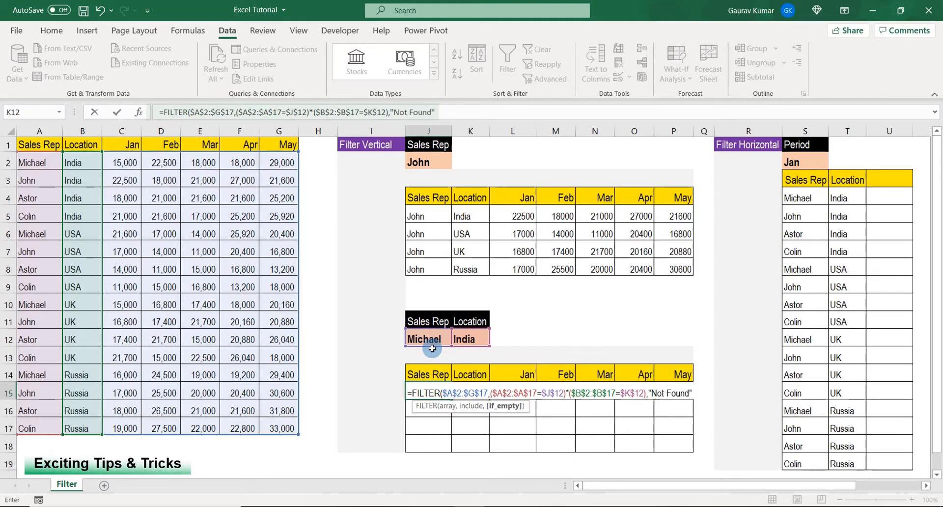
text())
key(ctrl+Return)
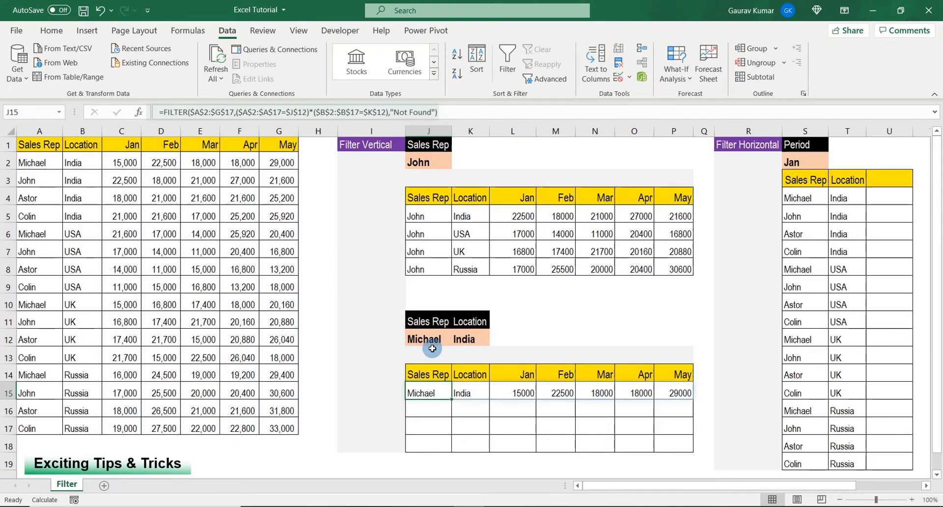
- Examine the filtered row in J14:P15 against the Sales Rep and Location criteria in J12:K12
key(Up)
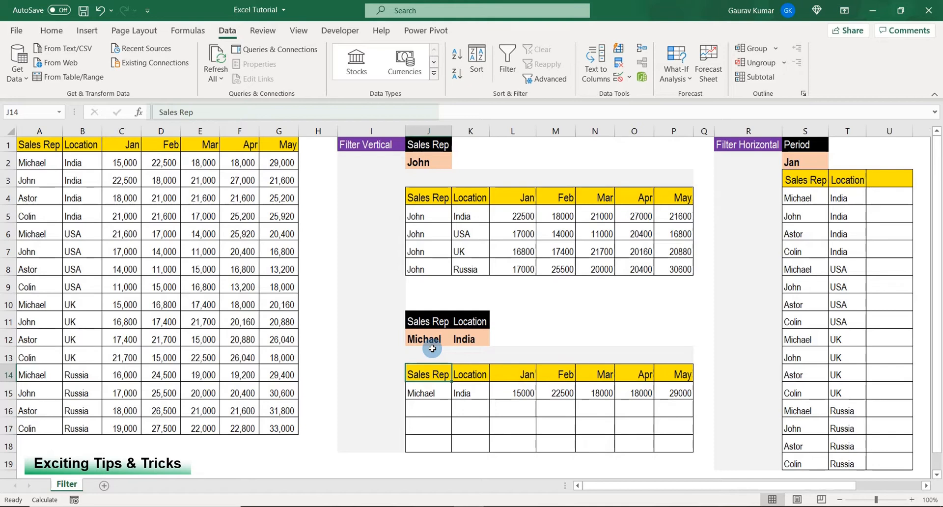
key(shift+Right)
key(shift+Right)
key(shift+Right)
key(shift+Right)
key(shift+Right)
key(shift+Right)
key(shift+Down)
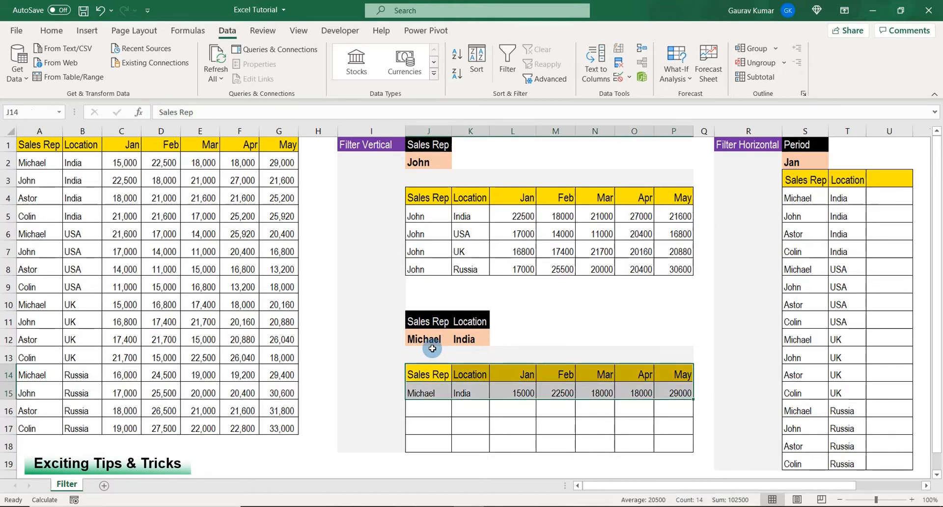
key(Up)
key(Up)
key(Up)
key(Down)
key(shift+Right)
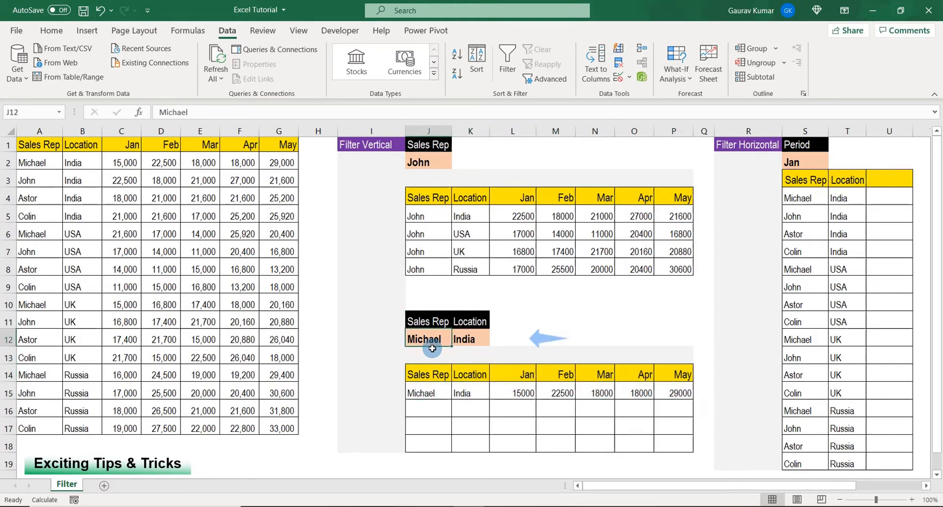
key(Down)
key(Down)
key(Down)
key(Up)
key(Up)
key(Up)
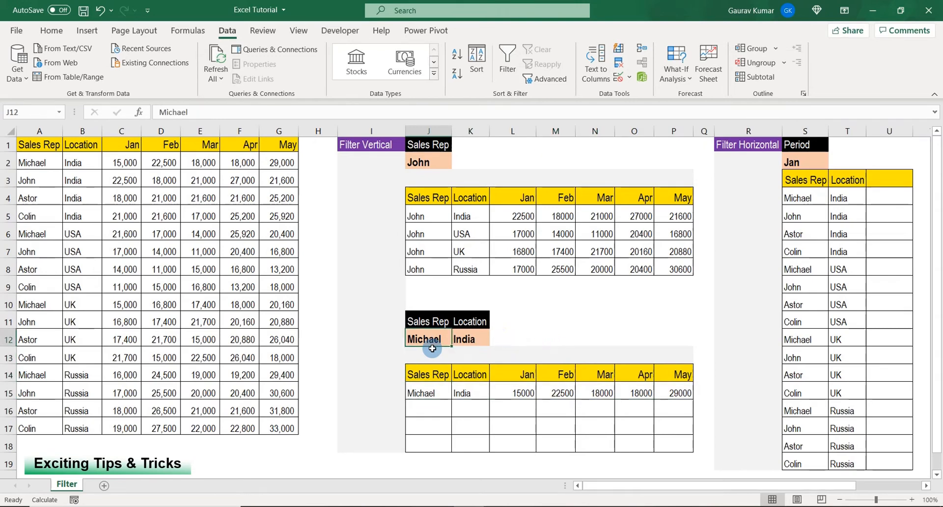
- Set the Location criterion in K12 to USA
key(Right)
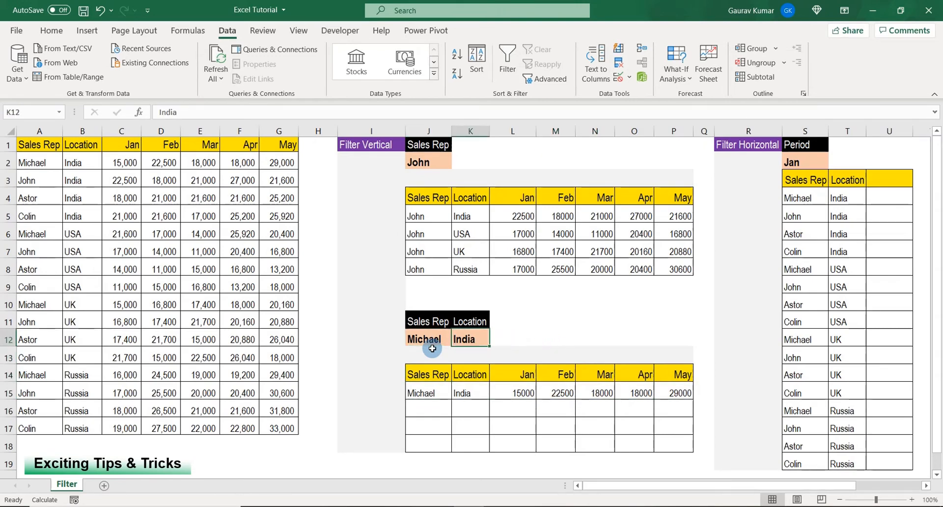
text(USA)
key(Return)
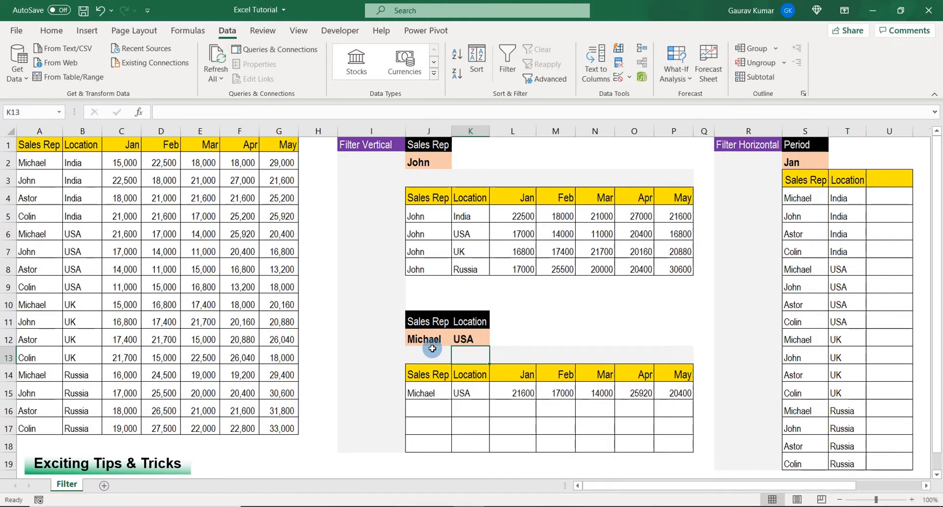
- Set the Location criterion in K12 to "India & USA"
key(Up)
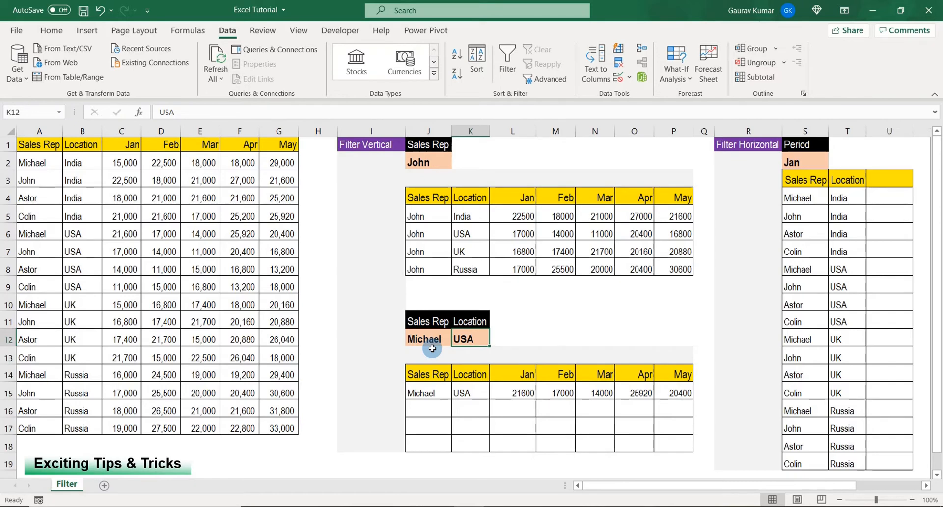
key(F2)
key(BackSpace)
key(BackSpace)
key(BackSpace)
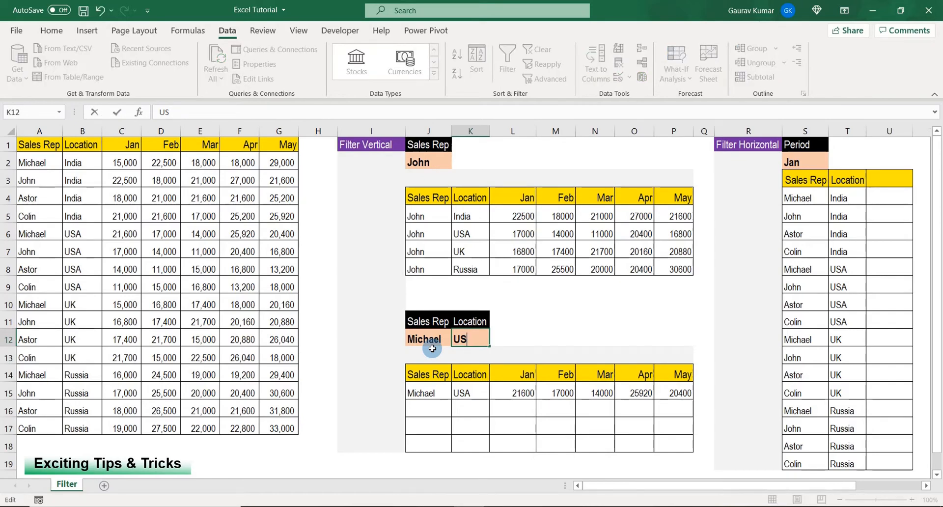
text(India & USA)
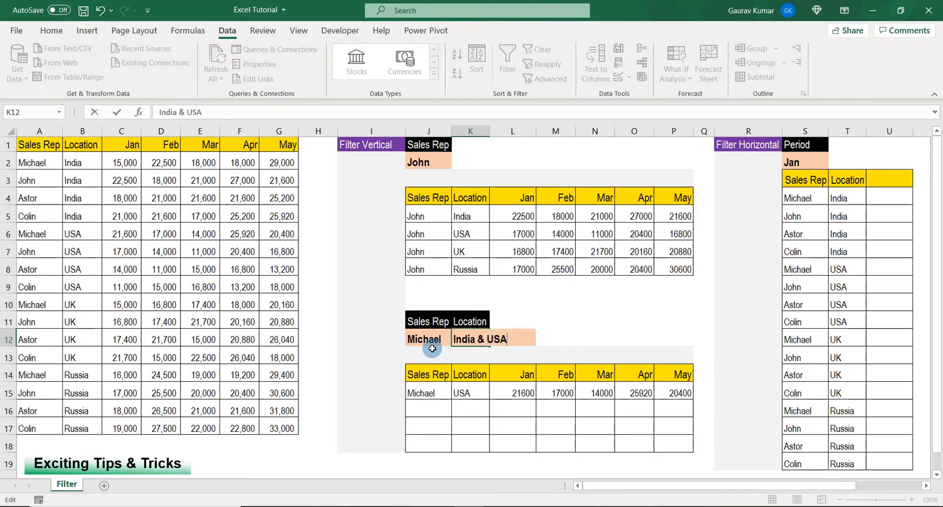
key(Return)
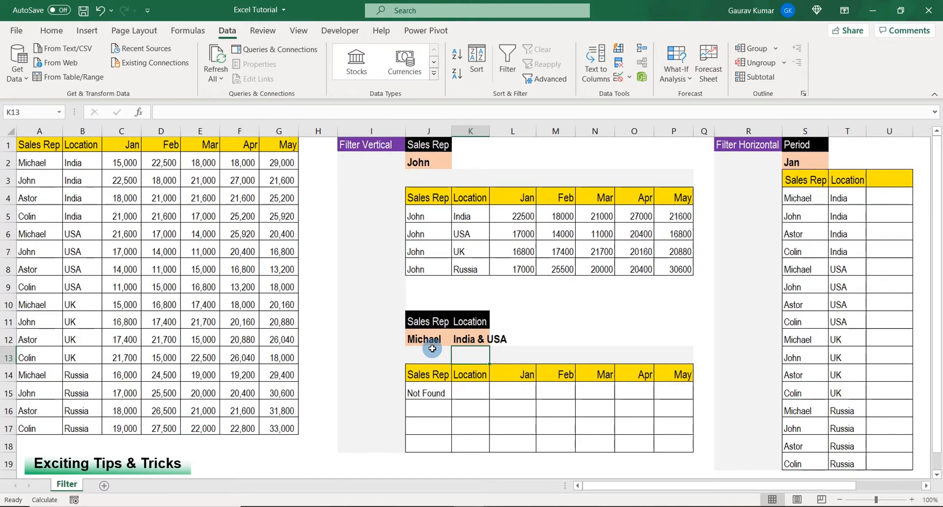
- Start a new FILTER formula in J15 with the absolute range $A$2:$G$17 as its array
key(Down)
key(Down)
key(Left)
text(=)
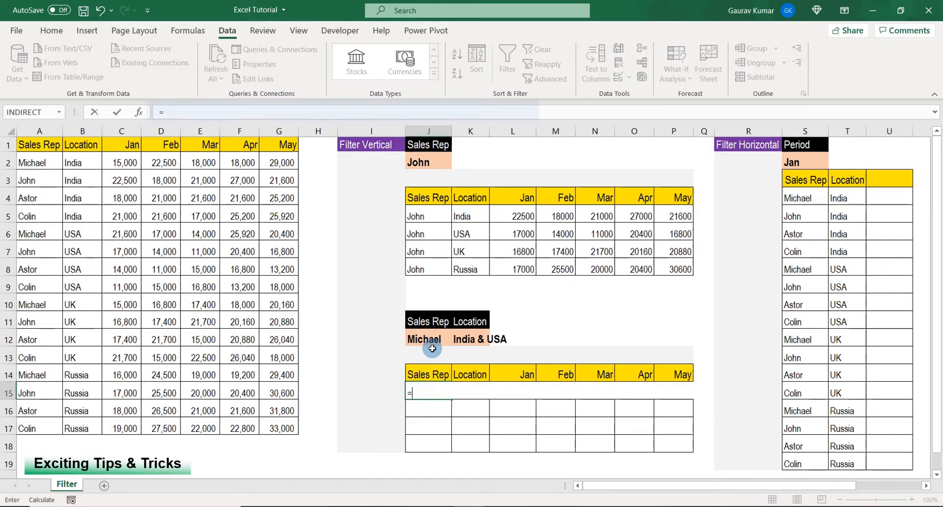
text(FILTER()
key(Tab)
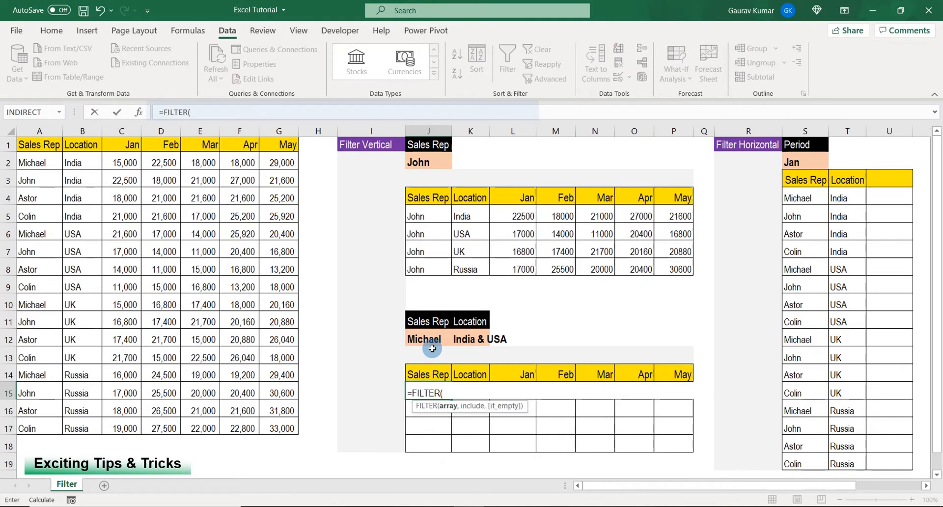
drag(46, 164, 270, 428)
key(F4)
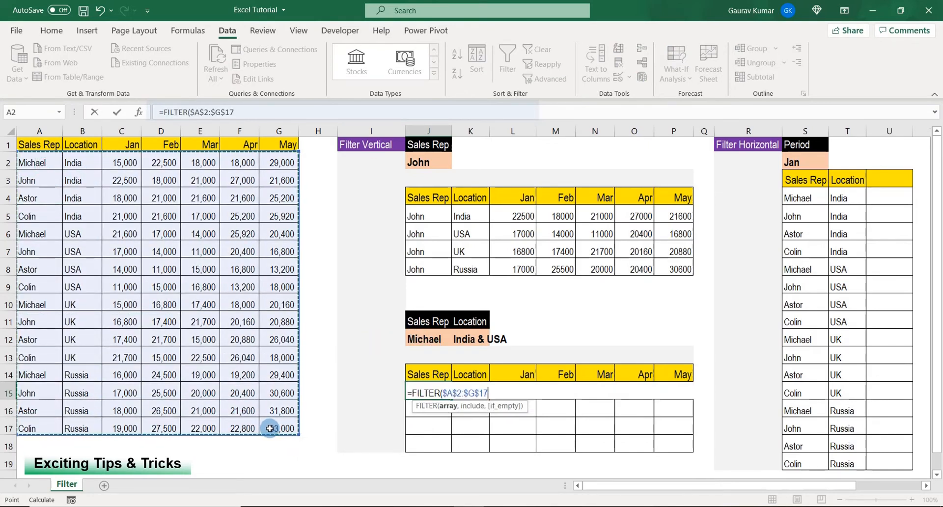
text(,)
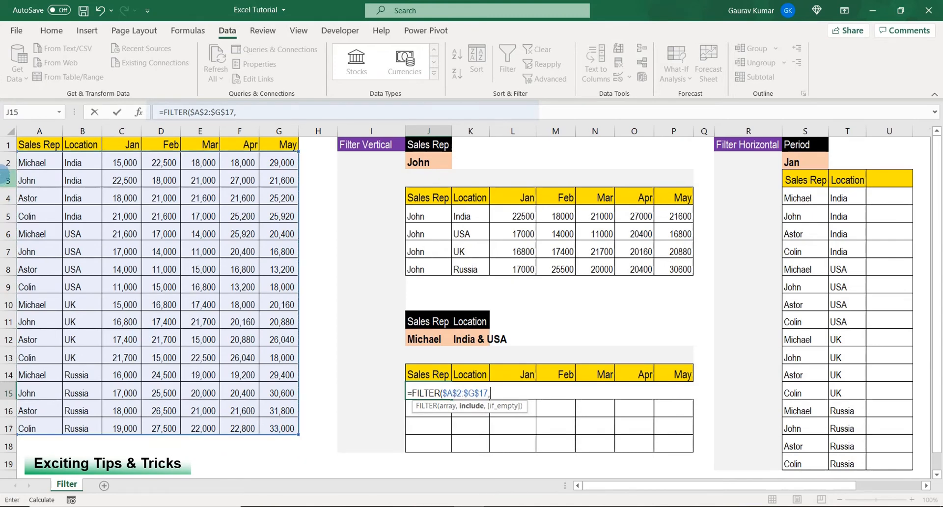
- Add the bracketed sales rep condition $A$2:$A$17=$J$12 as the include argument of the J15 formula, using absolute references
drag(42, 163, 44, 425)
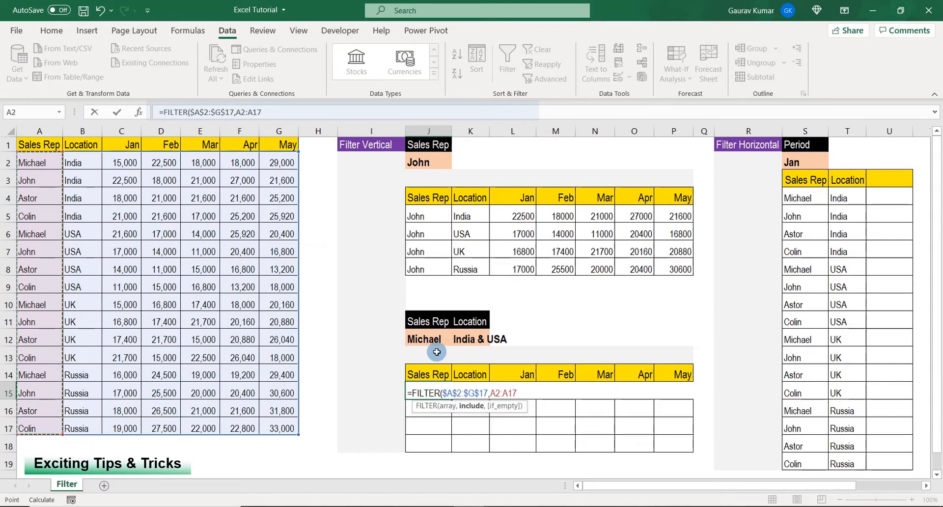
click(481, 391)
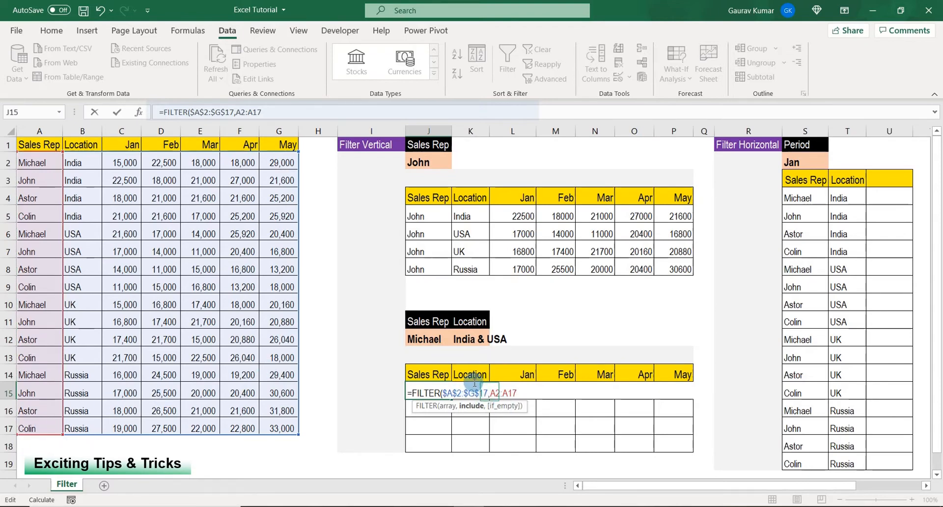
text(()
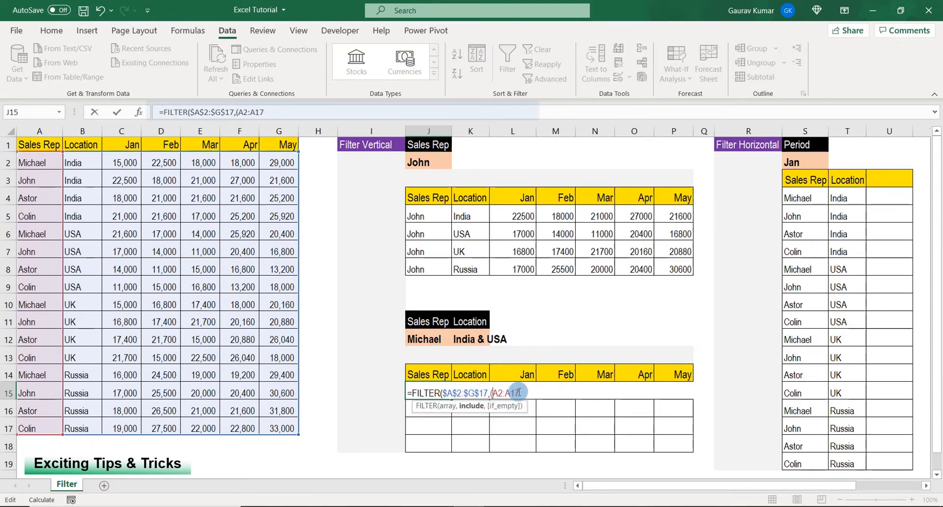
drag(518, 392, 494, 392)
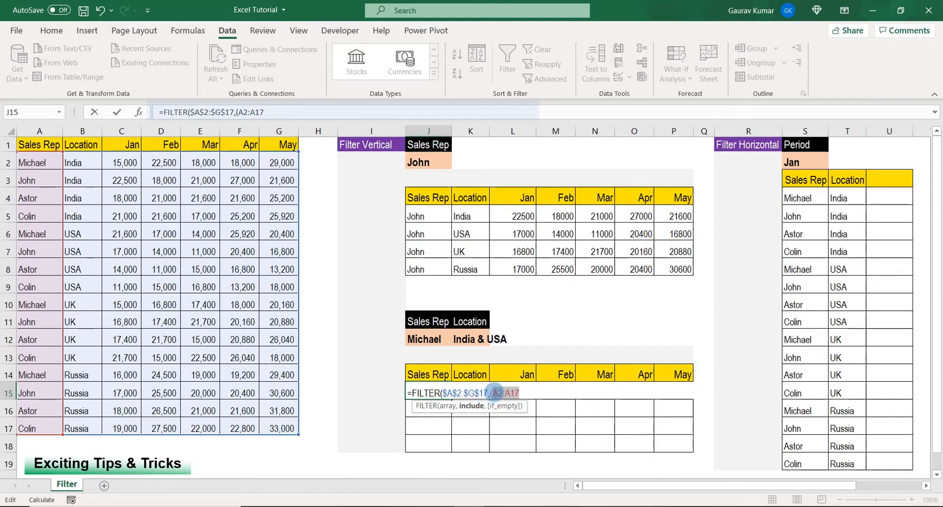
key(F4)
click(540, 391)
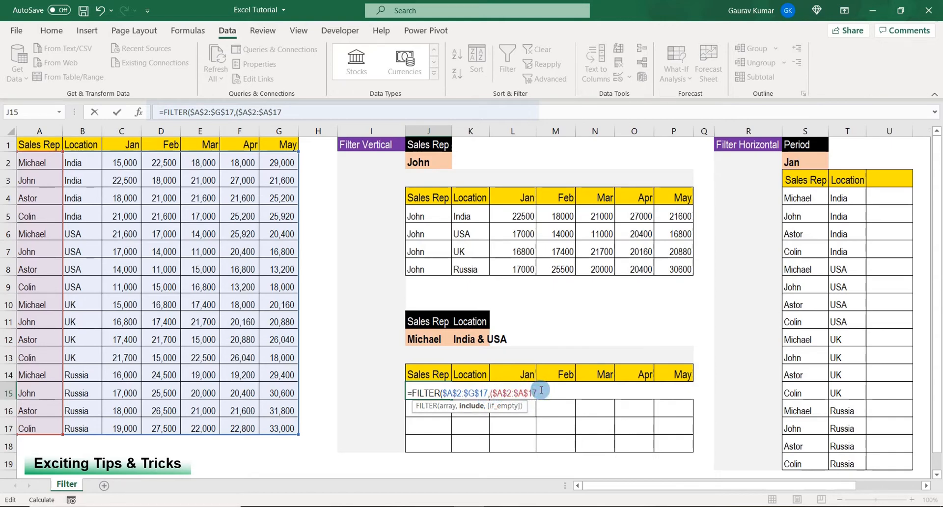
text(=)
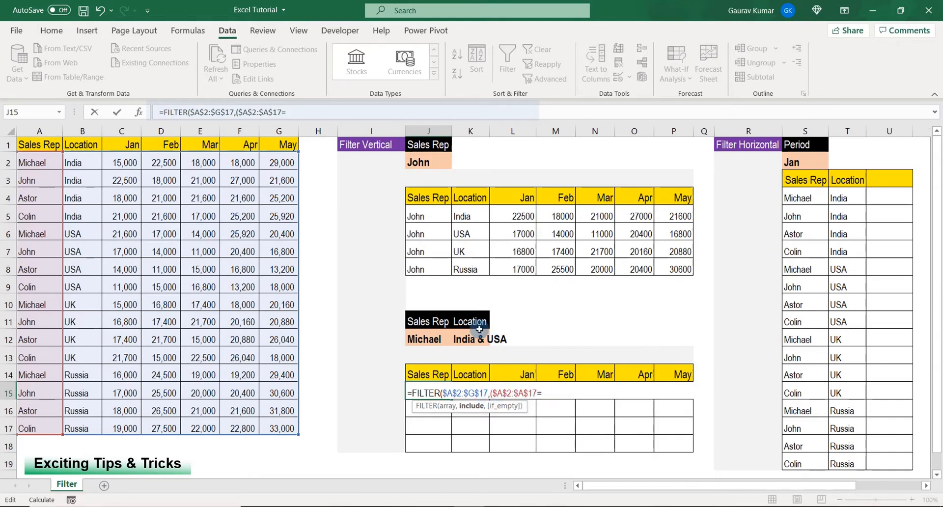
click(431, 340)
key(F4)
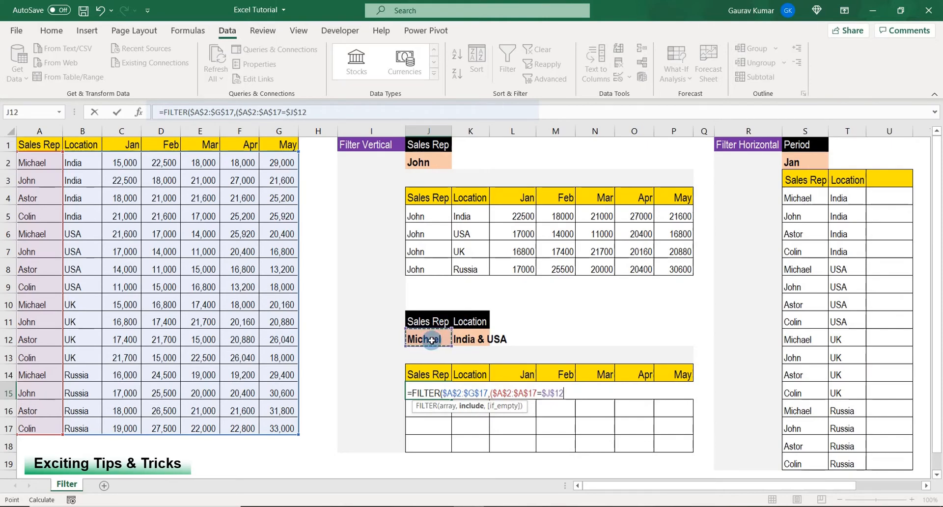
- Multiply the sales rep condition by a nested location condition, $B$2:$B$17="India", leaving the group open for an alternative
text()*(()
drag(76, 163, 71, 428)
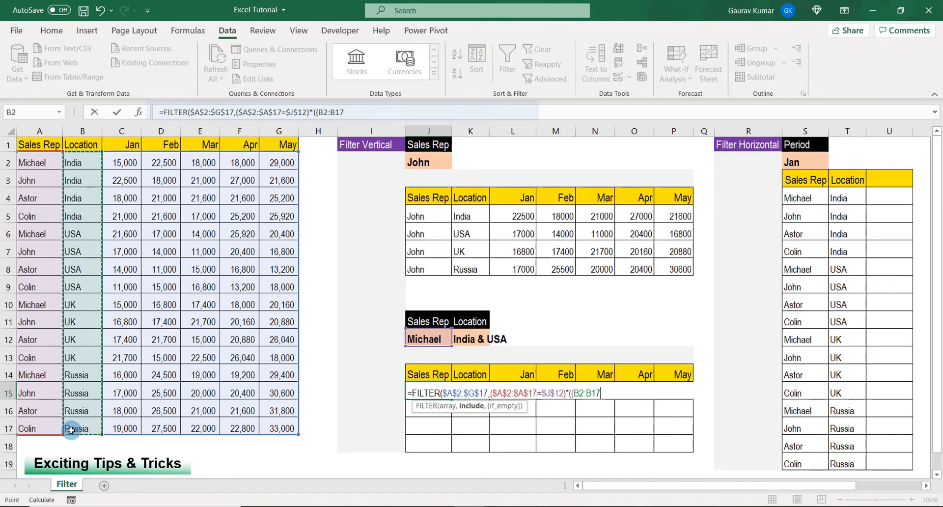
key(F4)
text(=")
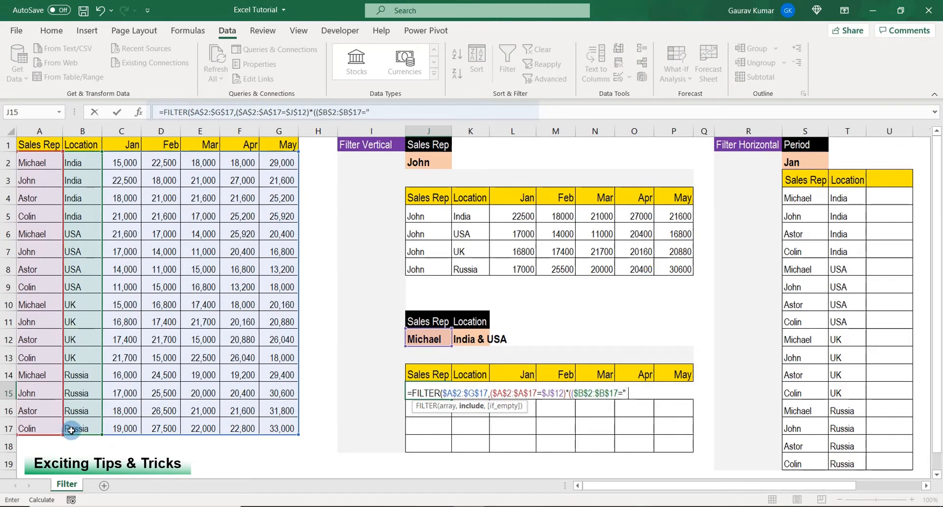
text(India")+()
- Add $B$2:$B$17="USA" as the alternative location condition in the J15 formula
drag(84, 163, 92, 425)
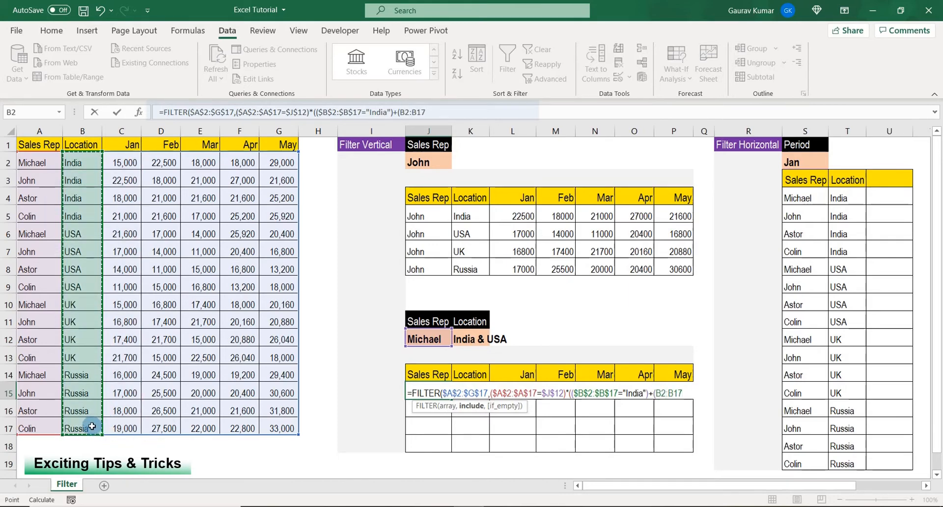
key(F4)
text(=)
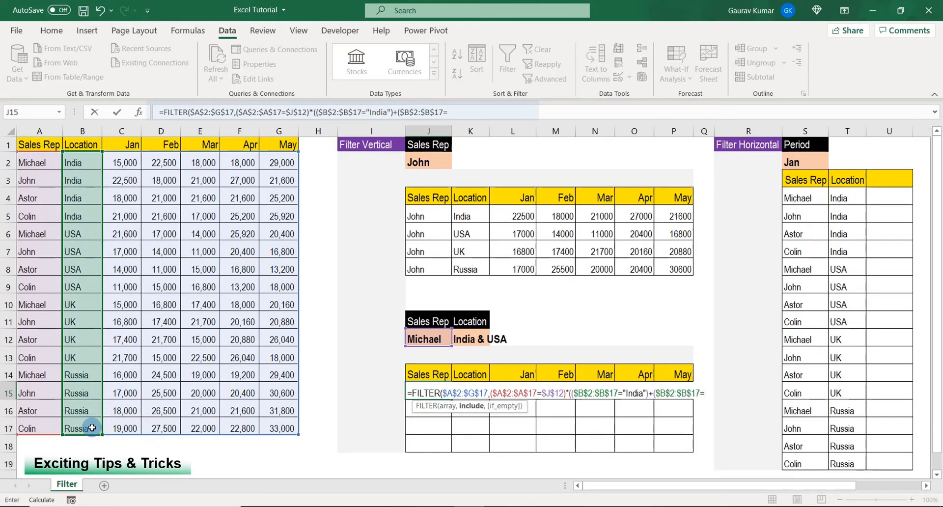
text("USA)
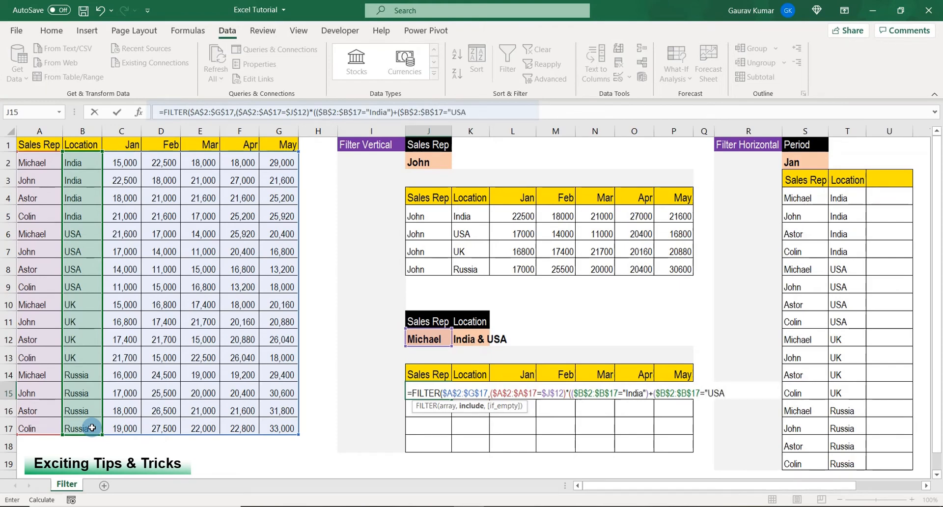
- Close the conditions and complete the J15 formula with "Not Found" as the if-empty value, keeping J15 selected
text(")),"Not)
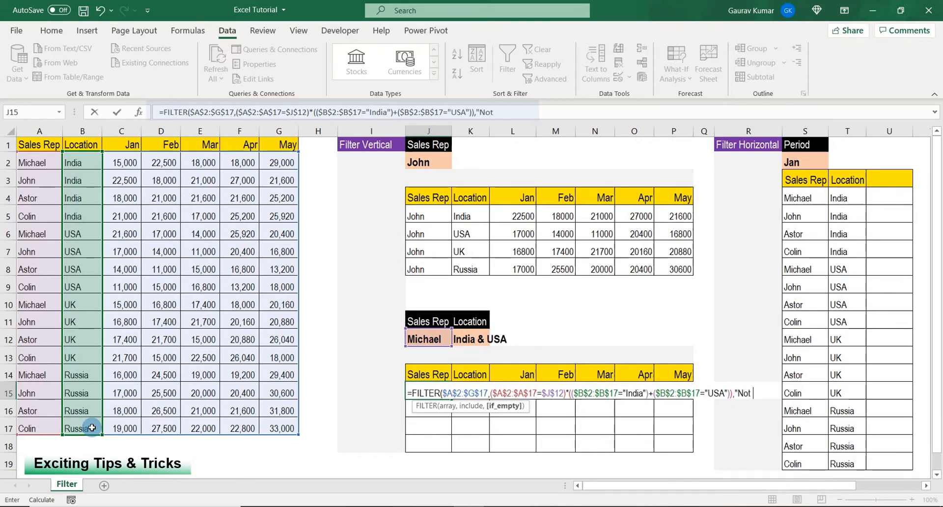
text( Found"))
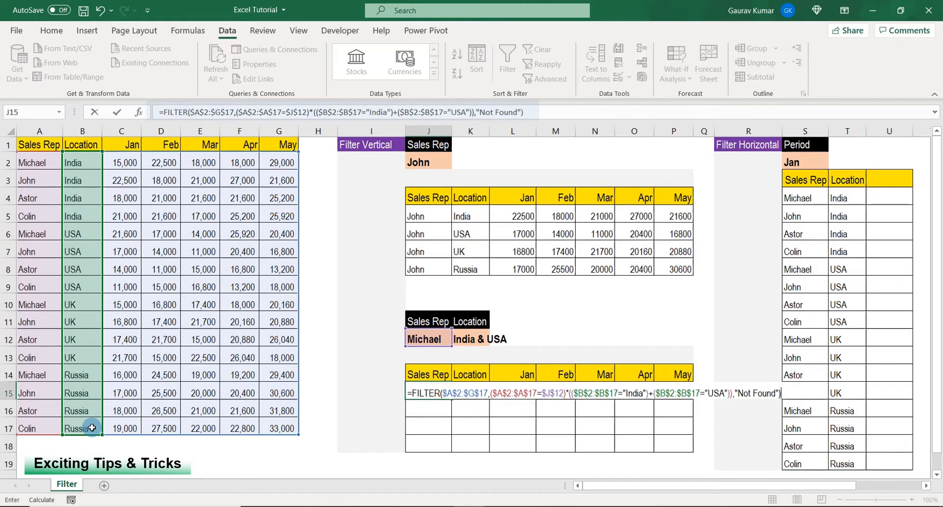
key(ctrl+Return)
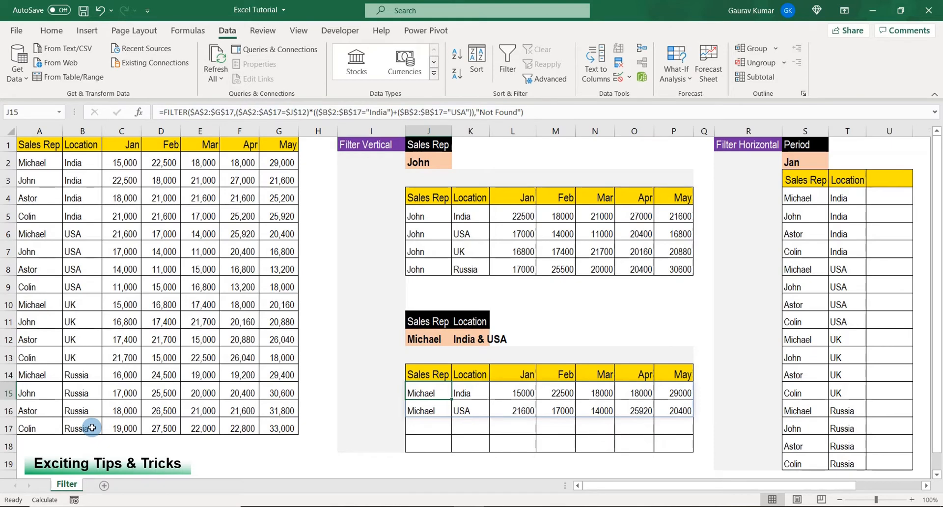
- Examine the horizontal filter table, the month headers in C1:G1 and the Period criterion in S2
key(ctrl+Up)
key(ctrl+Up)
key(ctrl+Right)
key(ctrl+Right)
key(ctrl+Right)
key(ctrl+Up)
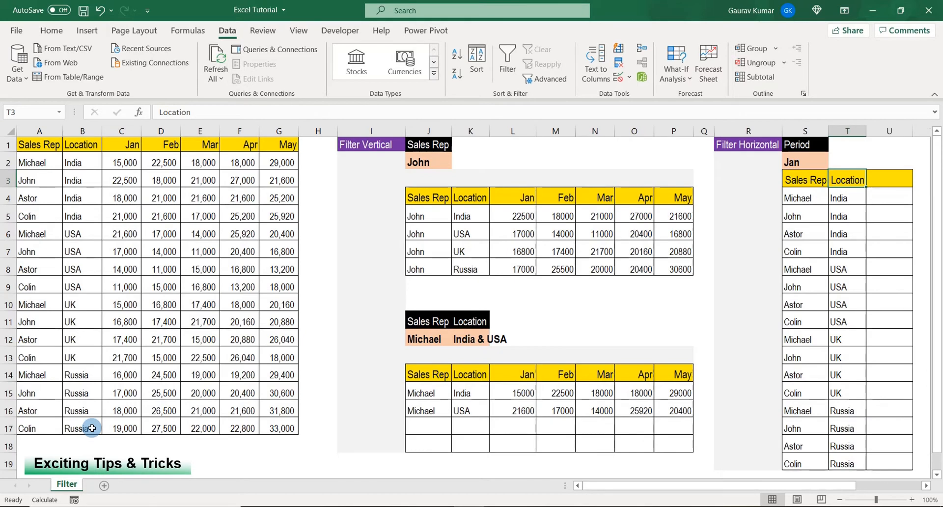
key(Right)
scroll(635, 233, down, 1)
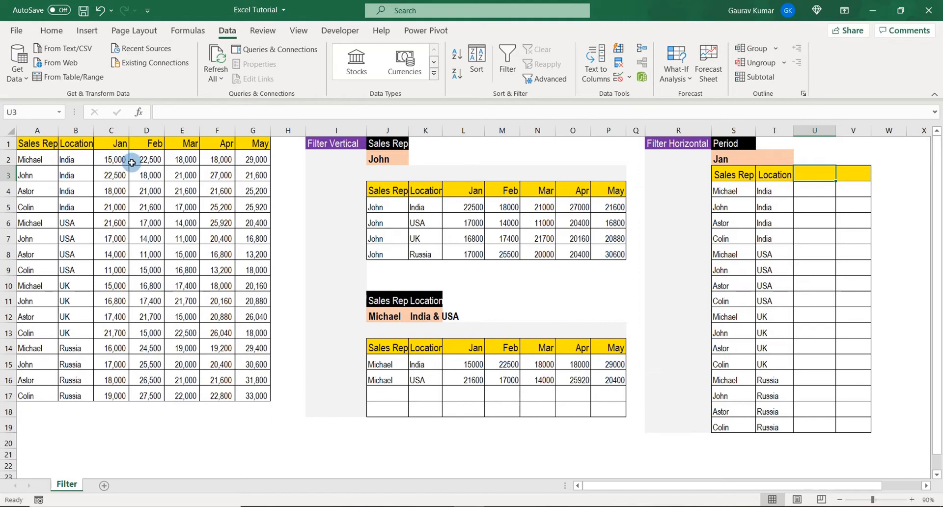
drag(116, 143, 248, 150)
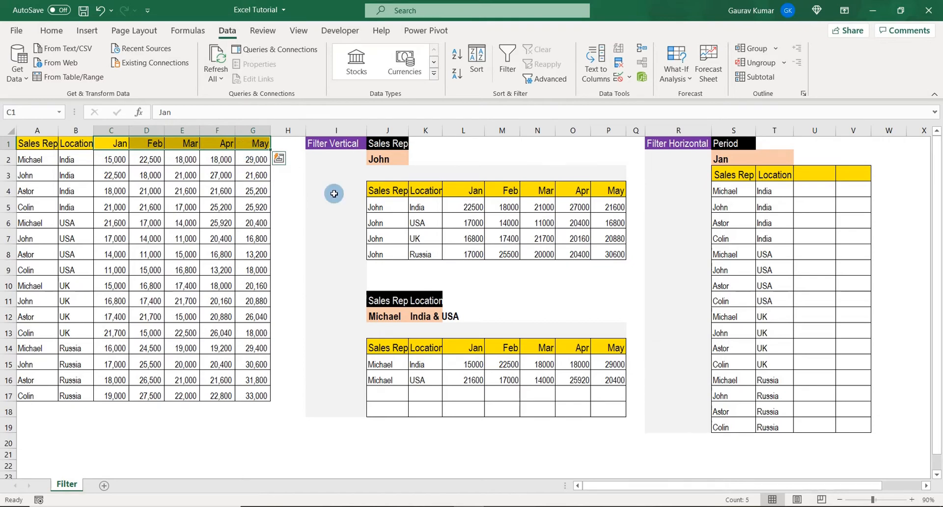
click(725, 160)
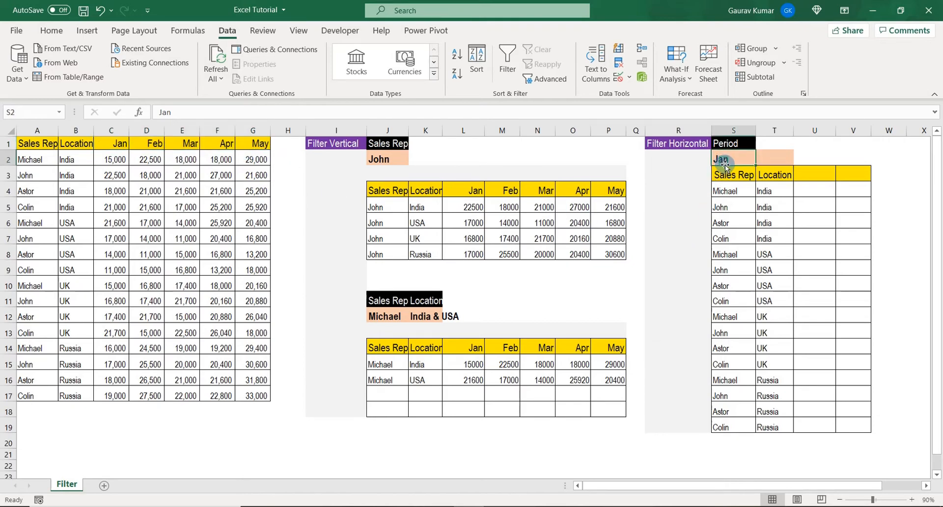
- Start a FILTER formula in U3 with the absolute range $A$1:$G$17, including headers, as its array
click(815, 176)
text(=)
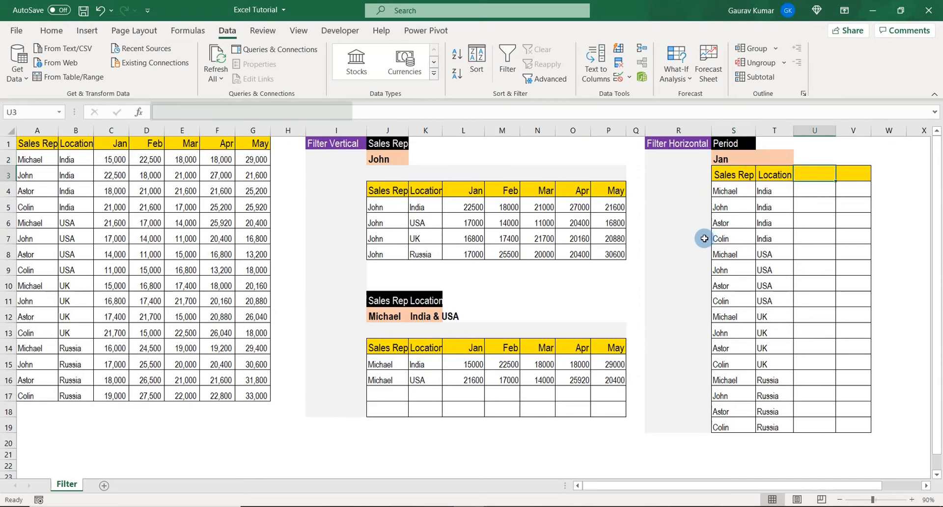
text(filte)
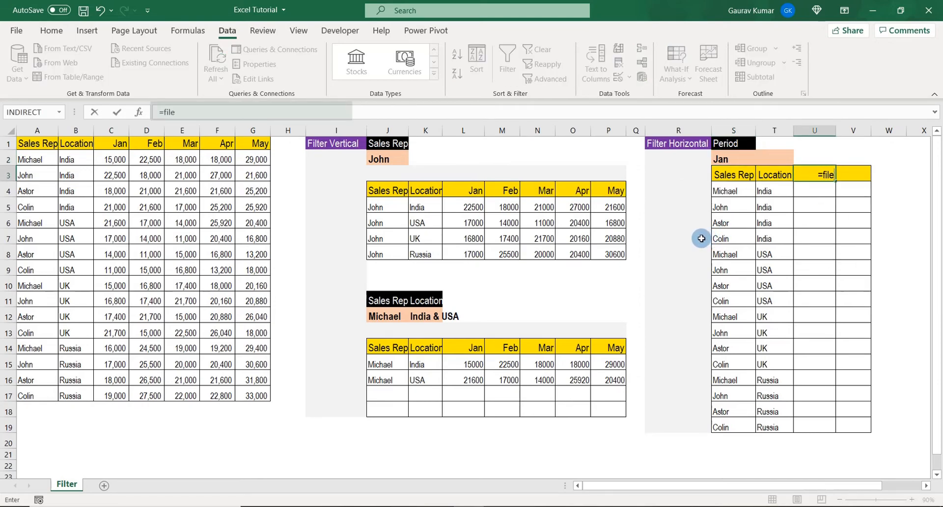
key(Tab)
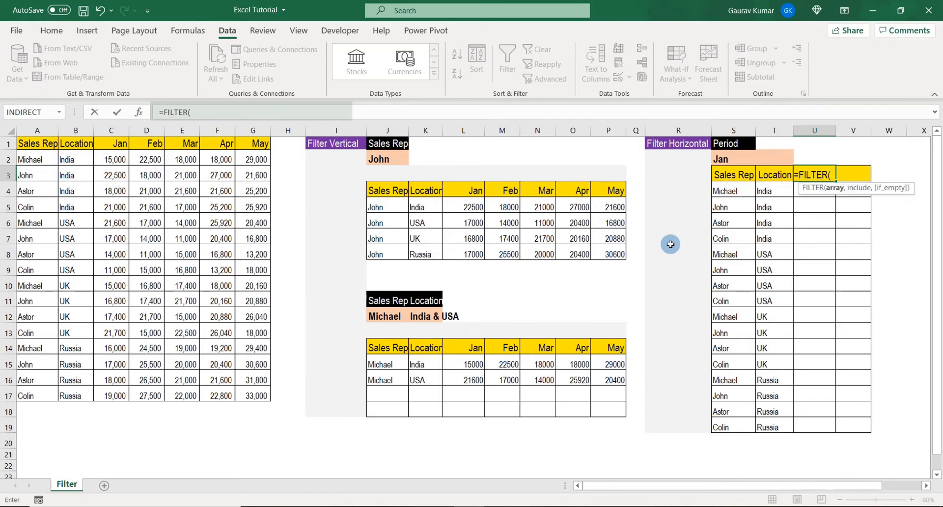
click(39, 144)
drag(39, 144, 262, 391)
key(F4)
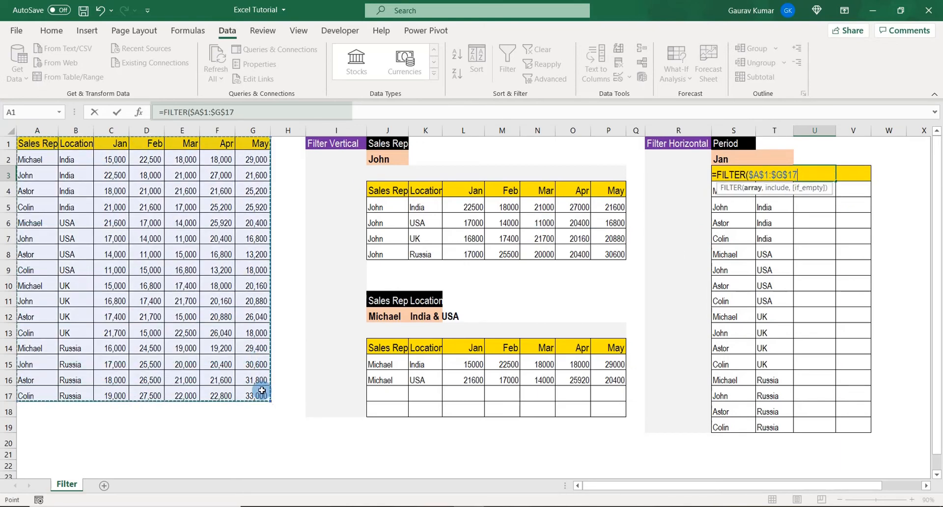
text(,)
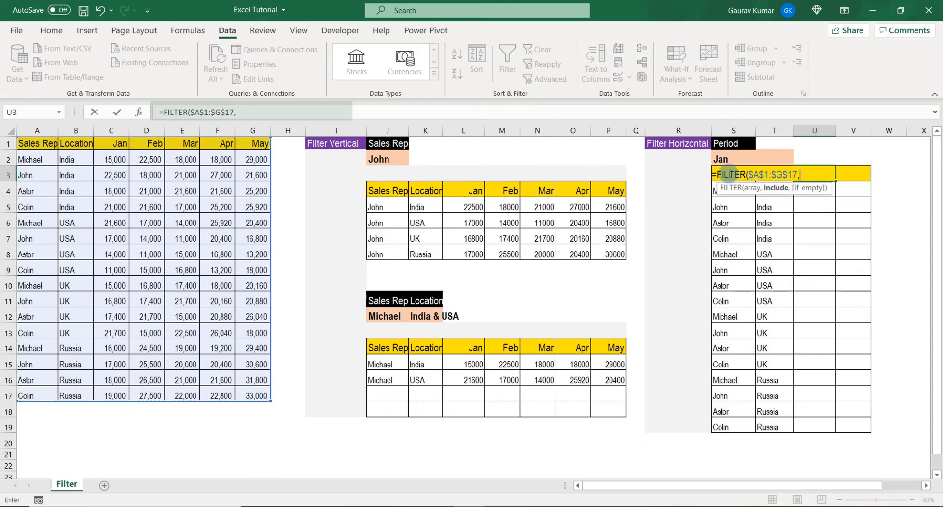
- Set the include argument of the U3 formula to match the header row against the period: $A$1:$G$1=$S$2
drag(31, 143, 242, 137)
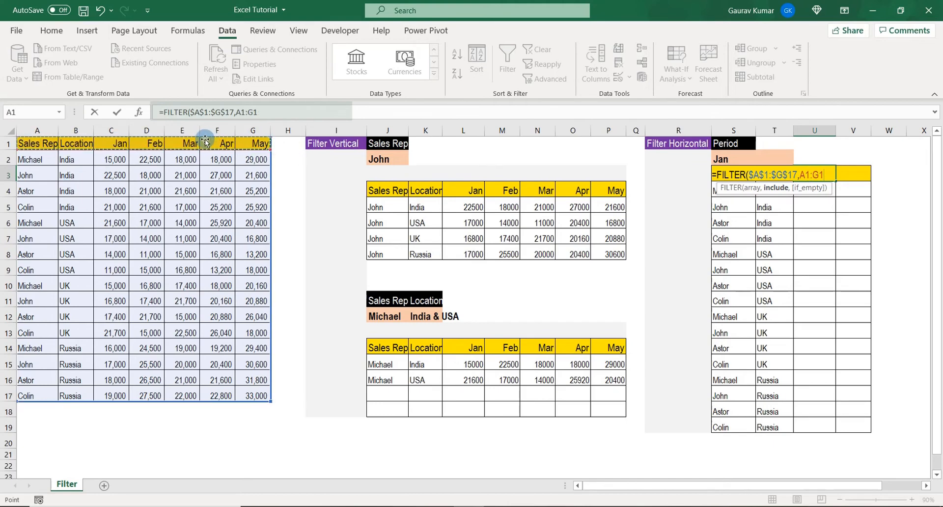
key(F4)
text(=)
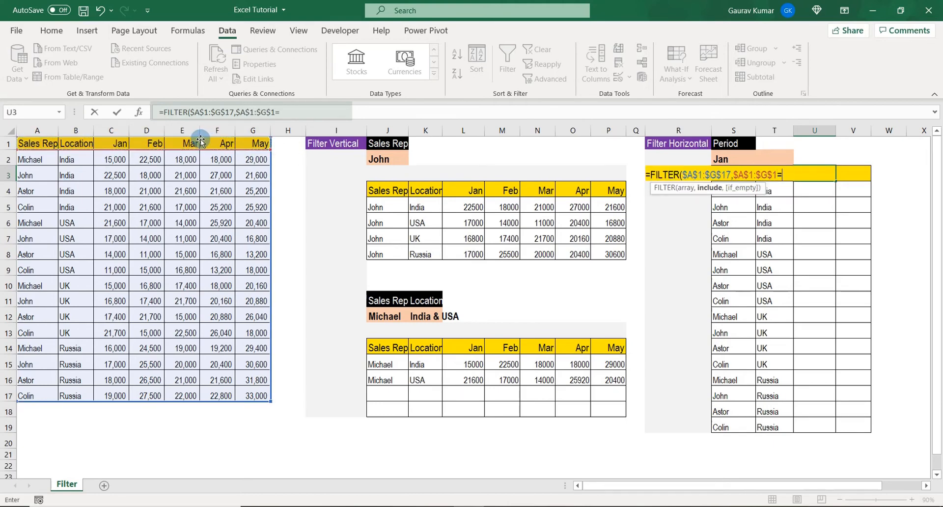
click(727, 158)
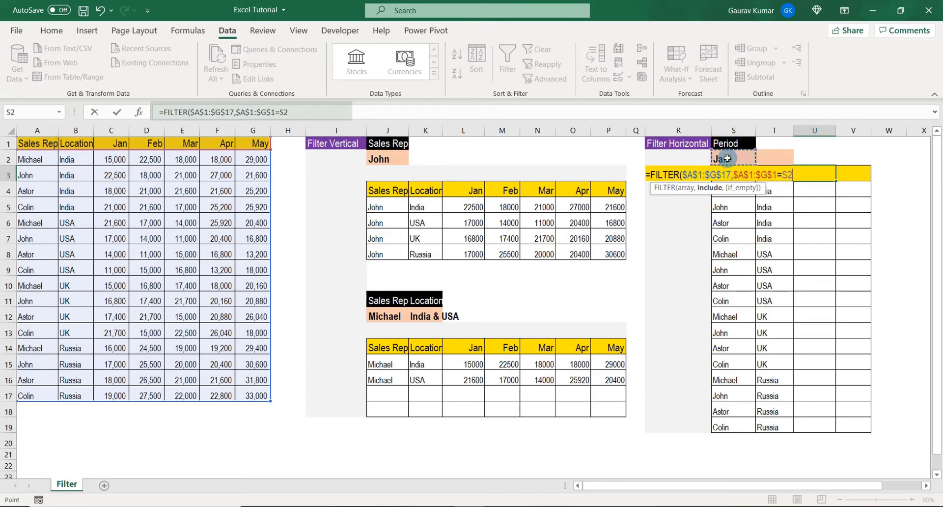
key(F4)
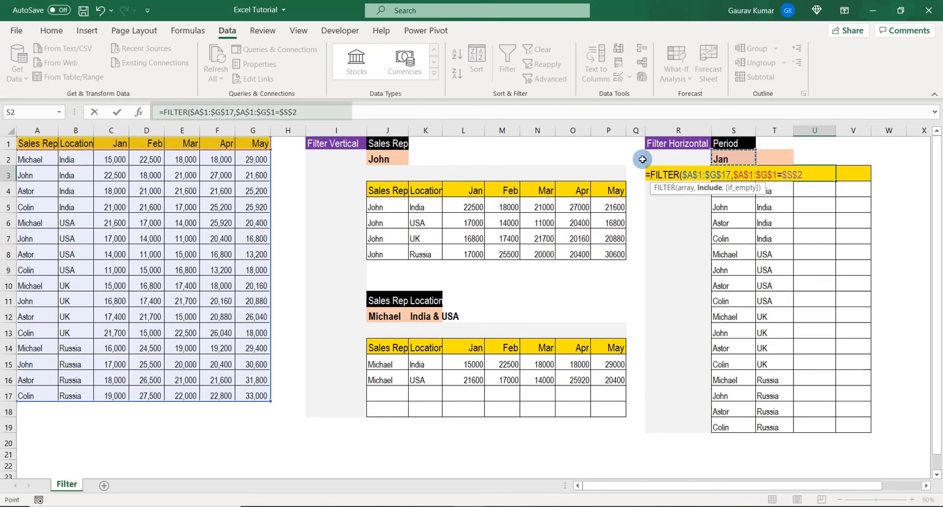
- Complete the U3 formula with "Not Found" as the if-empty value and enter it
text(,")
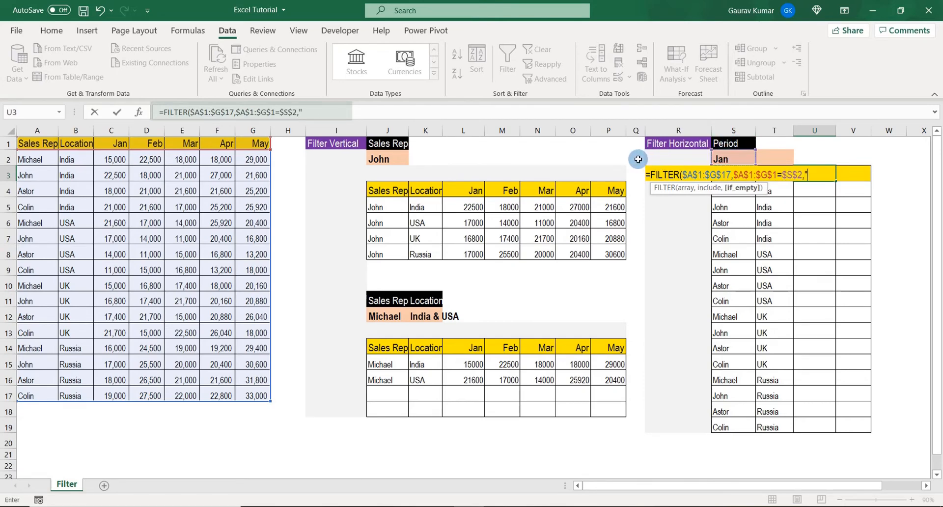
text(Not Foun)
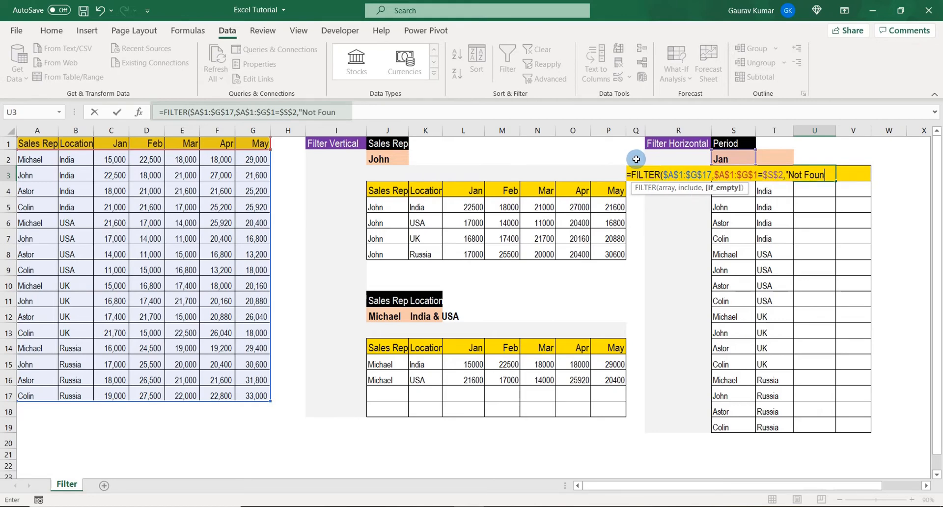
text(d"))
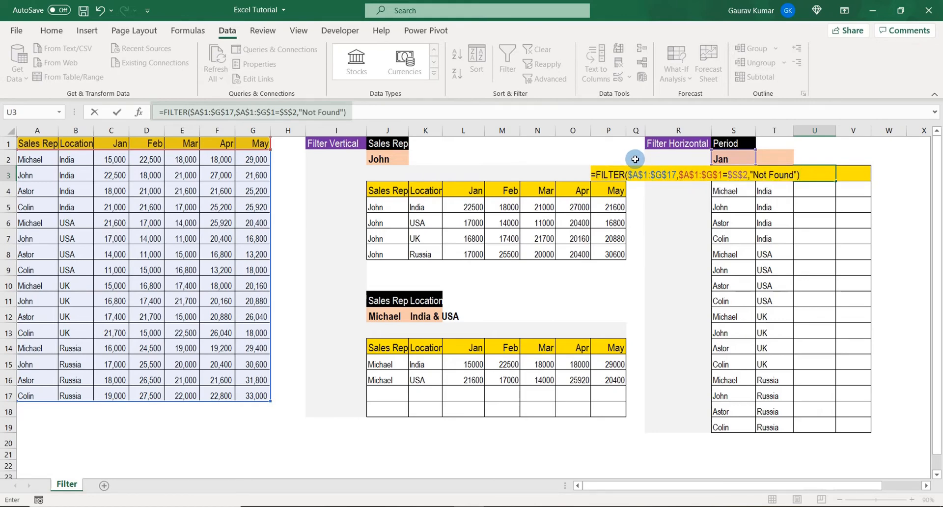
key(ctrl+Return)
- Change the Period criterion in S2 to Feb to test the horizontal filter
key(Left)
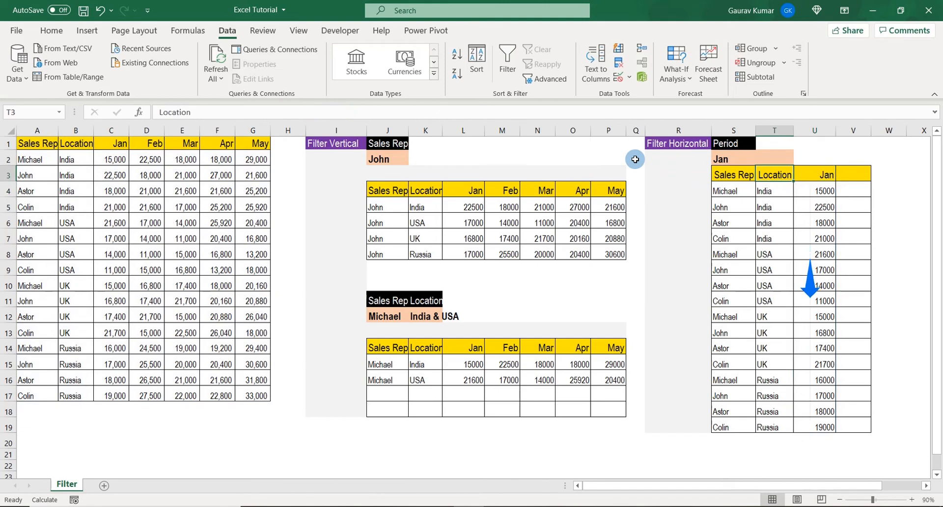
key(Up)
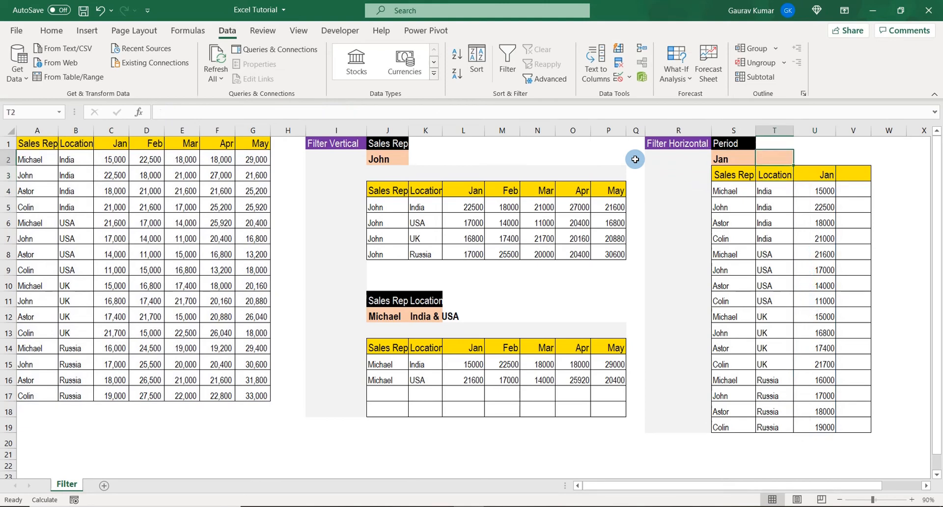
key(Left)
text(Feb)
key(Return)
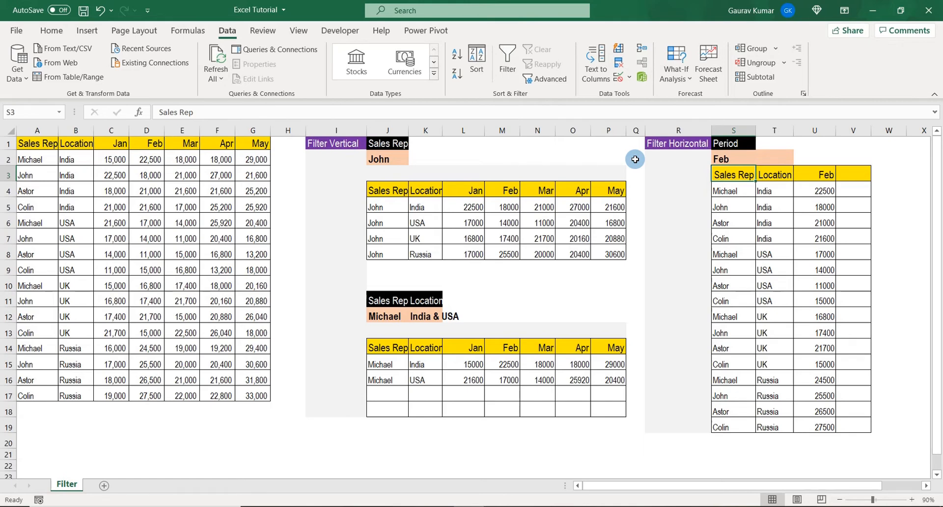
- Set the Period criterion in S2 back to Jan
key(Up)
key(Up)
key(Down)
text(John)
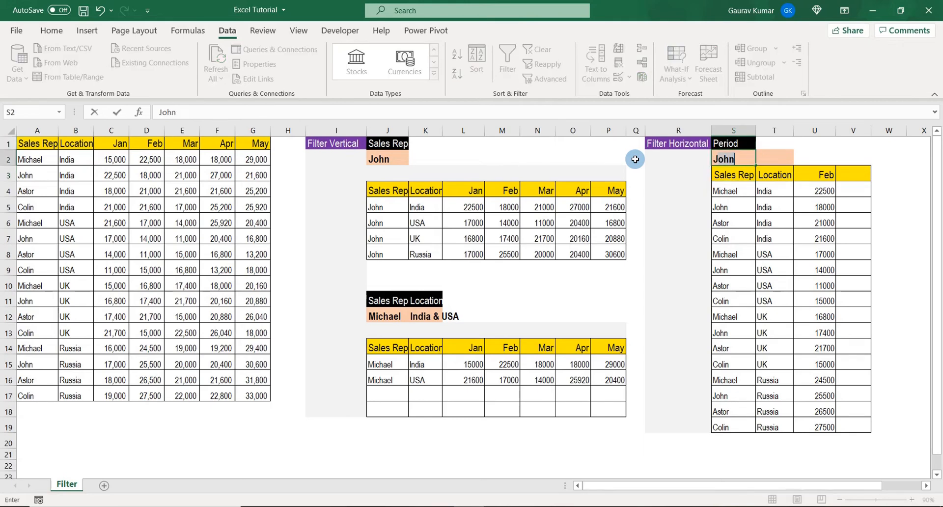
key(BackSpace)
key(BackSpace)
key(BackSpace)
text(an)
key(Return)
key(Right)
key(Down)
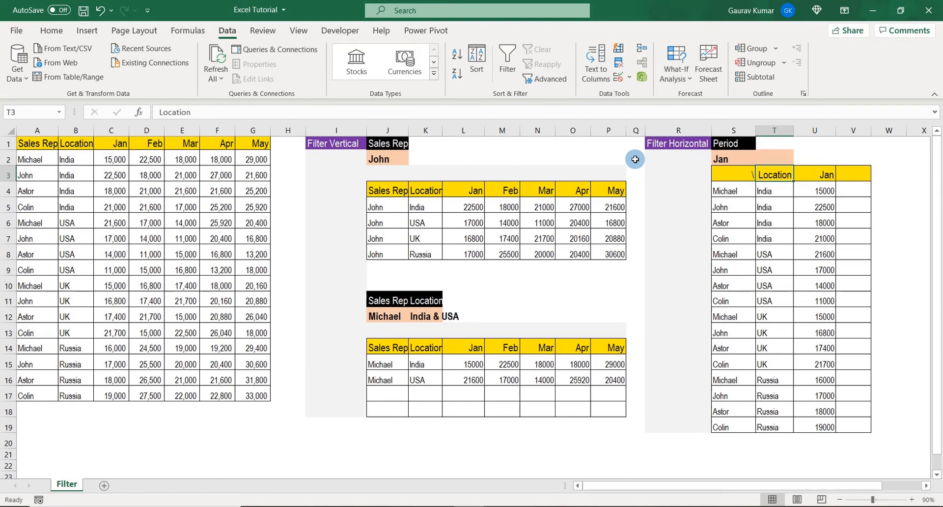
- Enter Feb in T2 as a second period criterion beside Jan
key(Left)
key(Up)
key(Right)
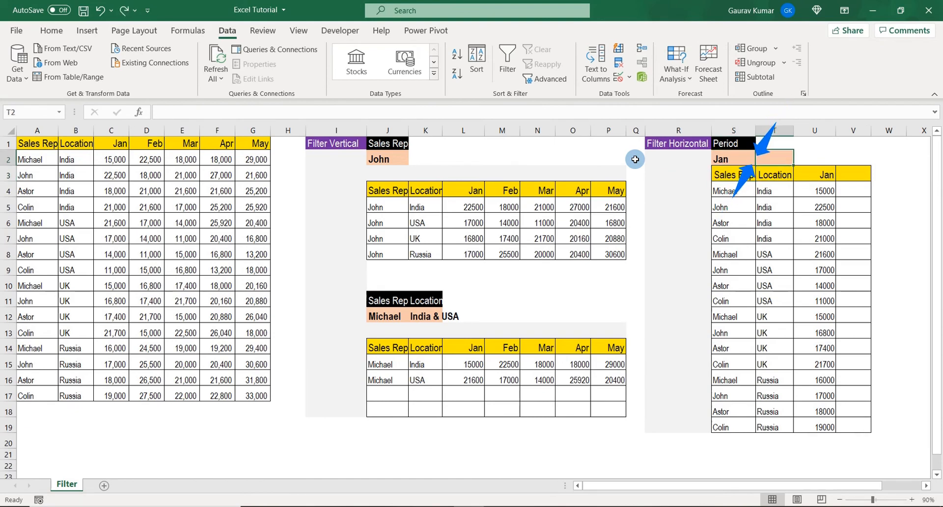
text(Feb)
key(Return)
- Replace the U3 formula with a new FILTER formula using the absolute range $A$1:$G$17 as its array
key(Up)
key(Down)
key(Right)
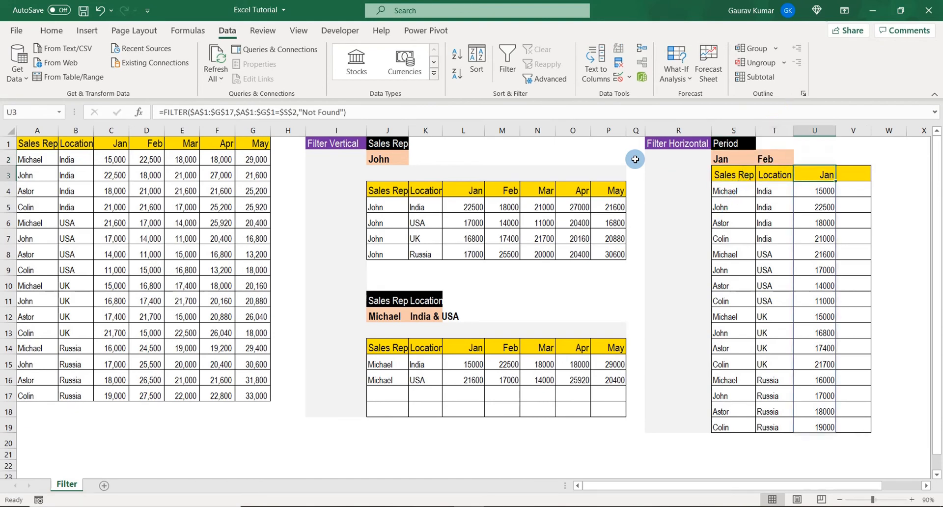
text(=filter)
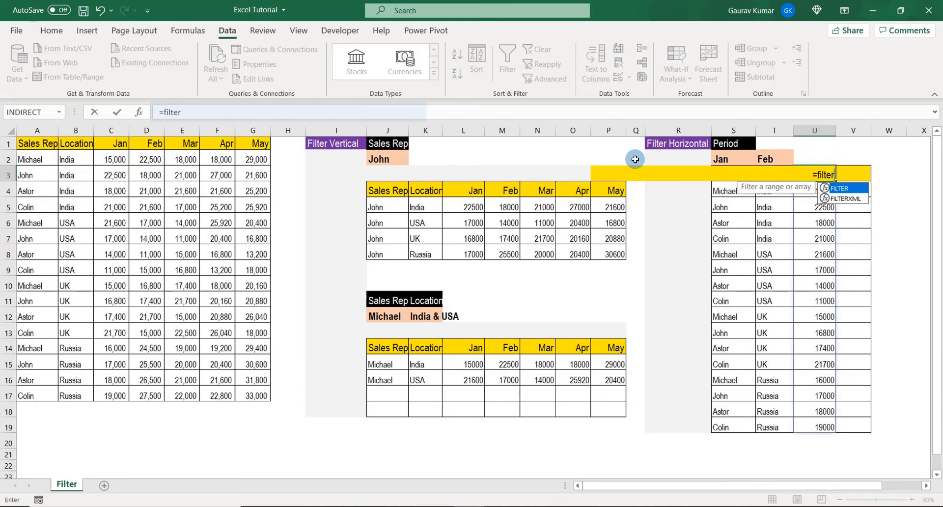
key(Tab)
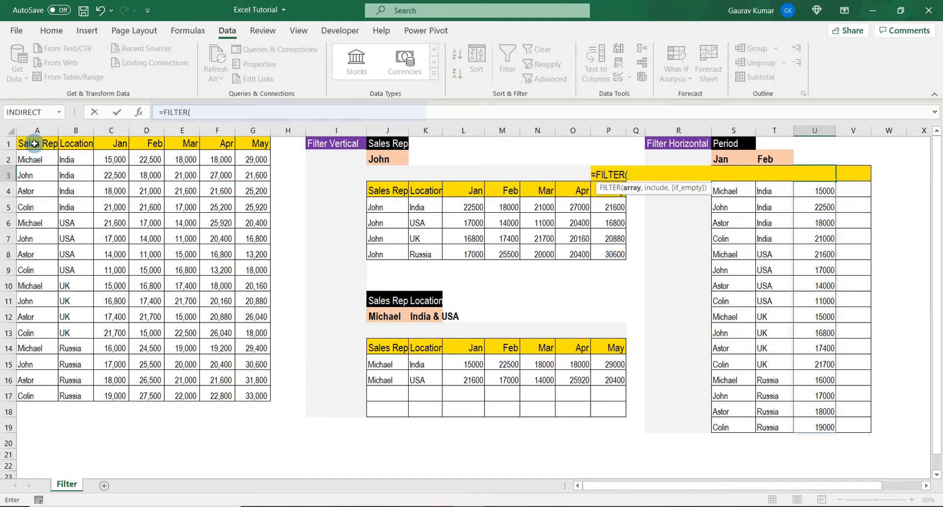
drag(25, 143, 243, 390)
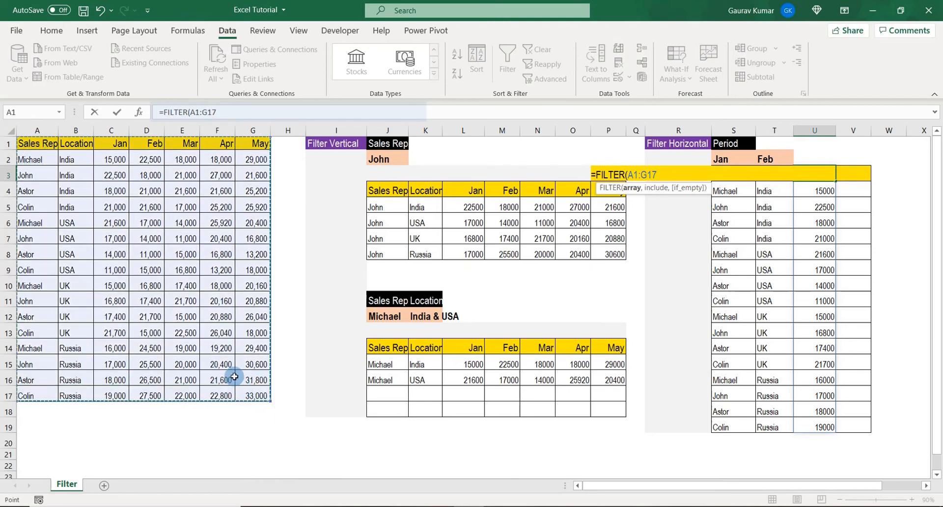
key(F4)
text(,)
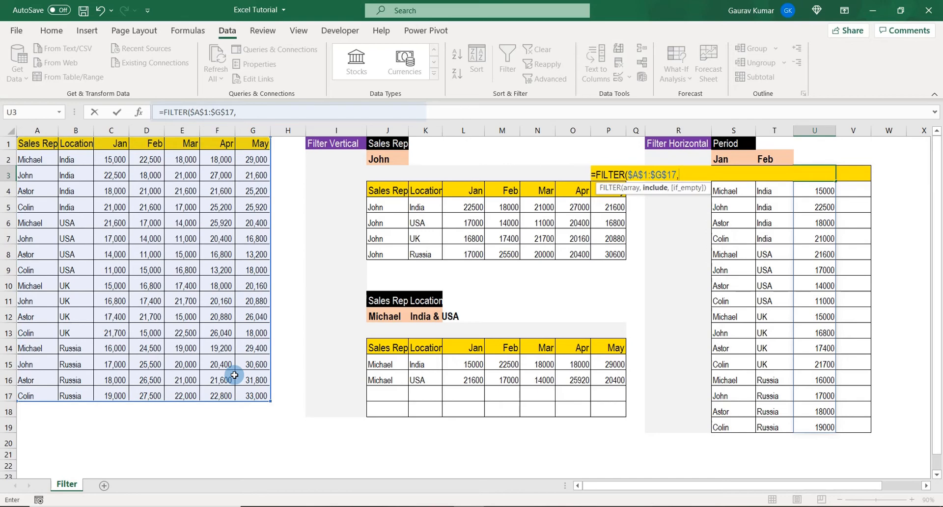
- Add the first bracketed include condition, ($A$1:$G$1=$S$2), to the U3 formula, followed by a plus sign for OR logic
text(()
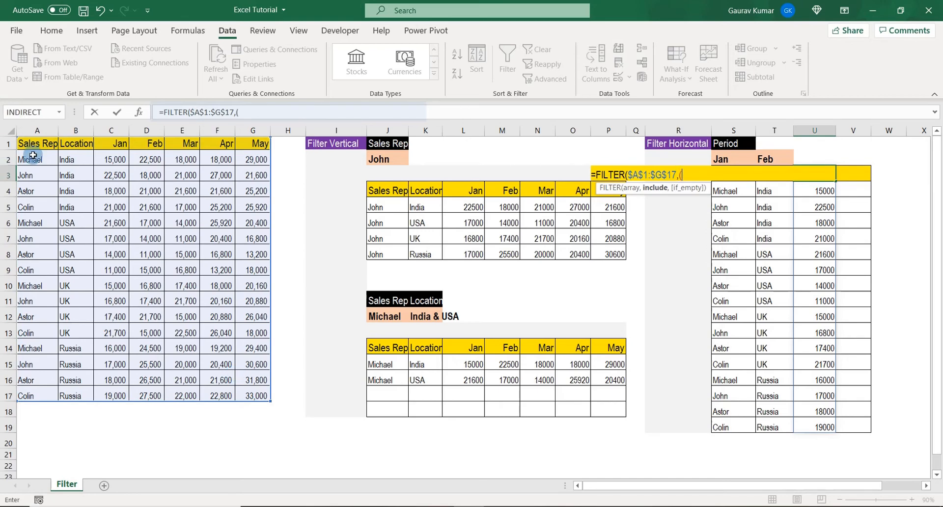
drag(30, 145, 248, 144)
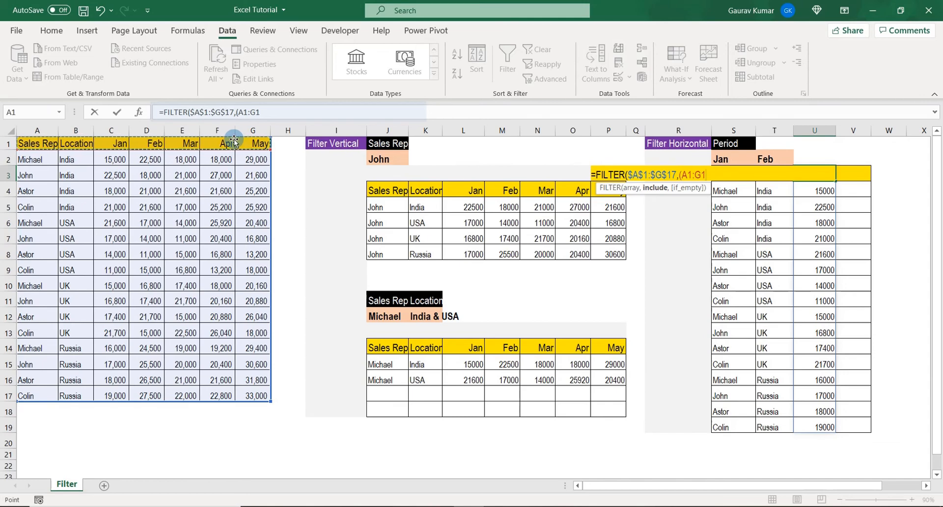
key(F4)
text(=)
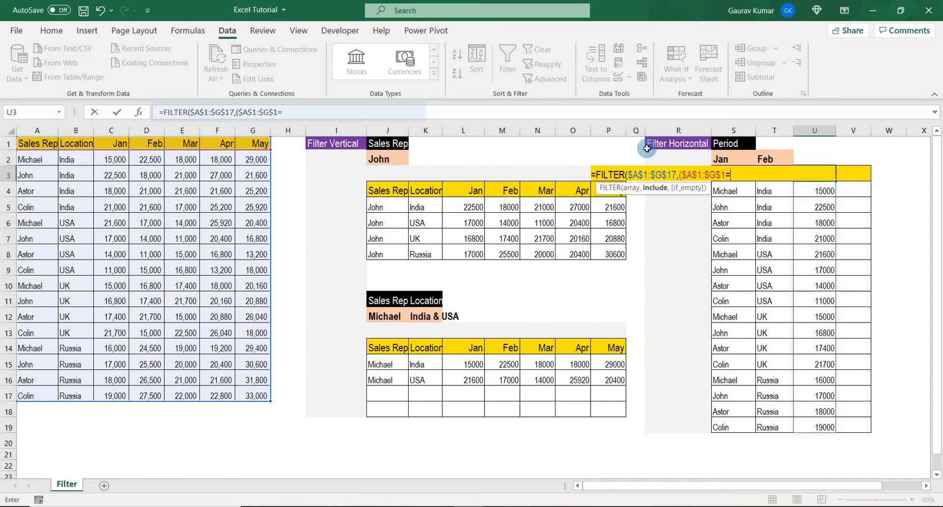
click(720, 158)
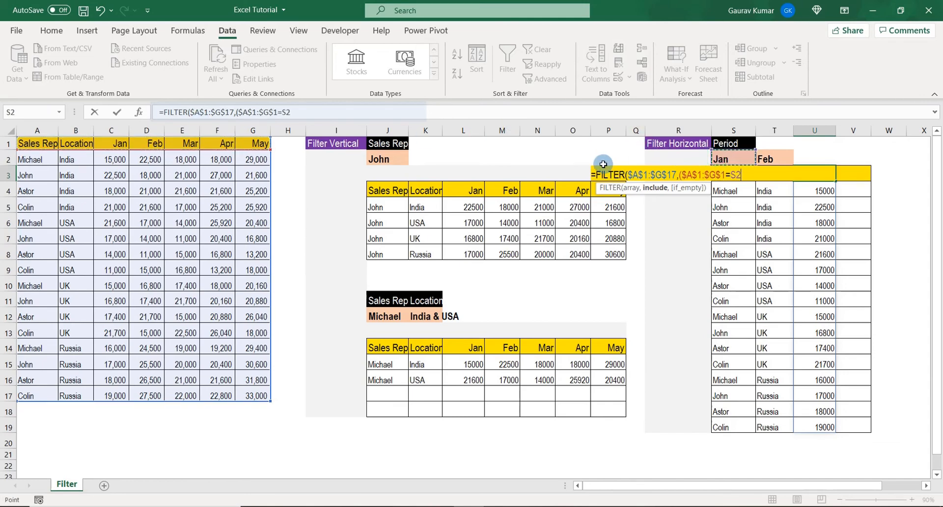
key(F4)
text()+)
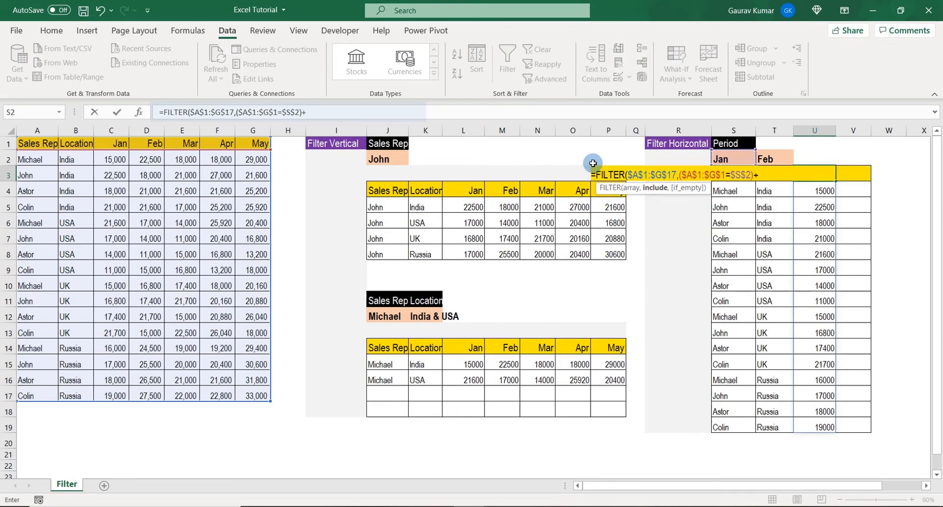
- Add the second include condition to the U3 formula, matching the header row against the second period: ($A$1:$G$1=$T$2
text(()
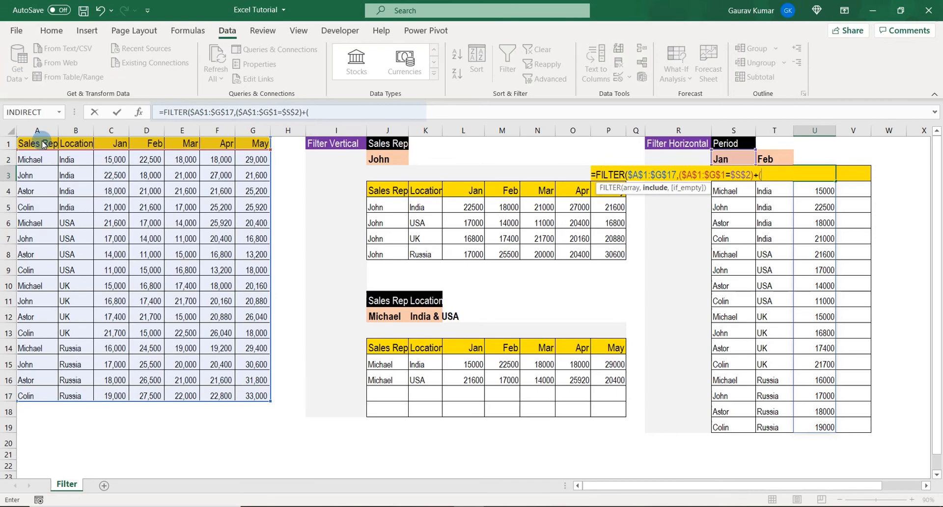
drag(43, 144, 265, 145)
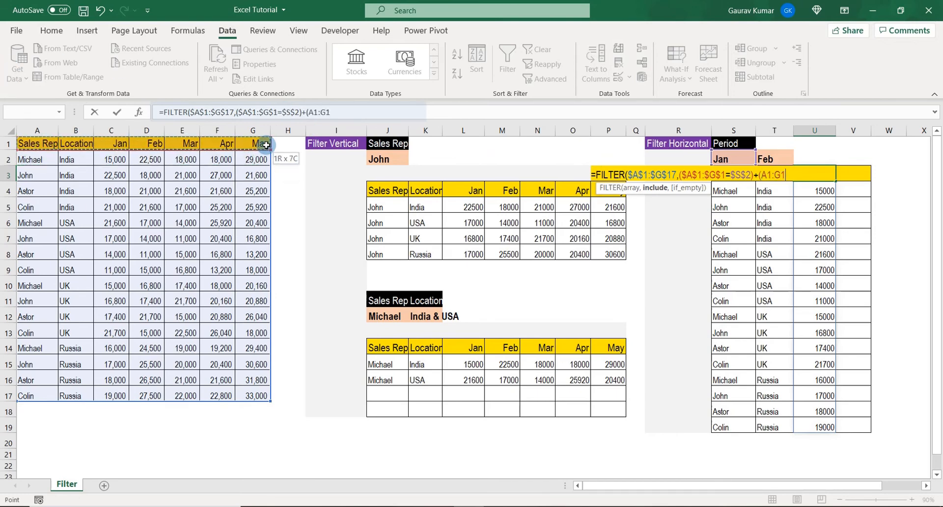
key(F4)
text(=)
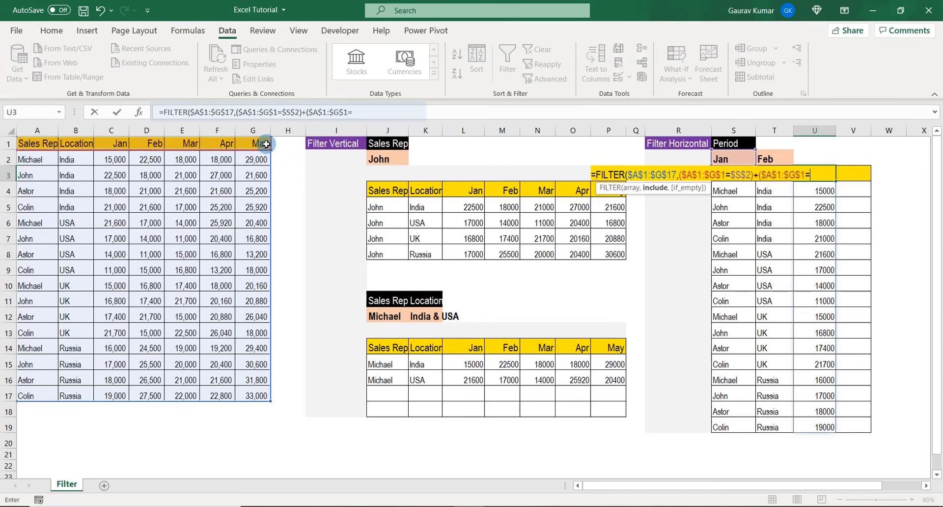
click(771, 156)
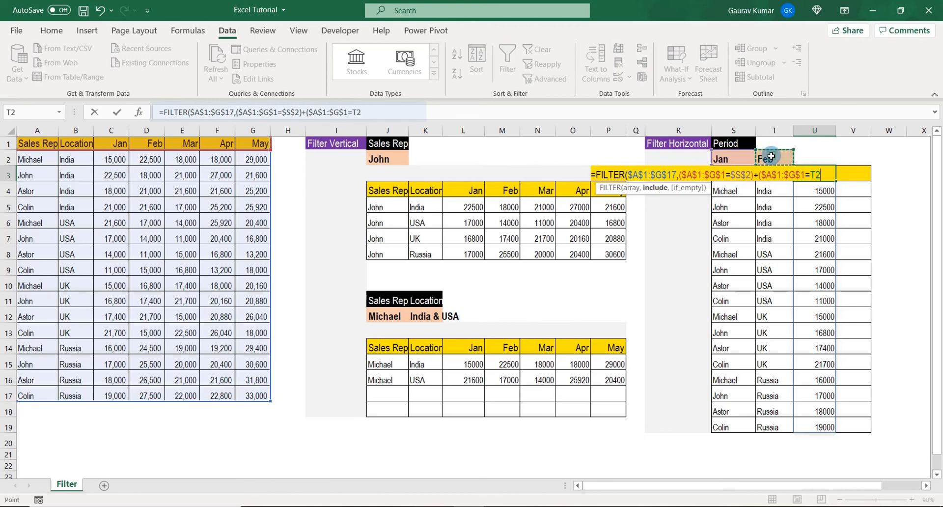
key(F4)
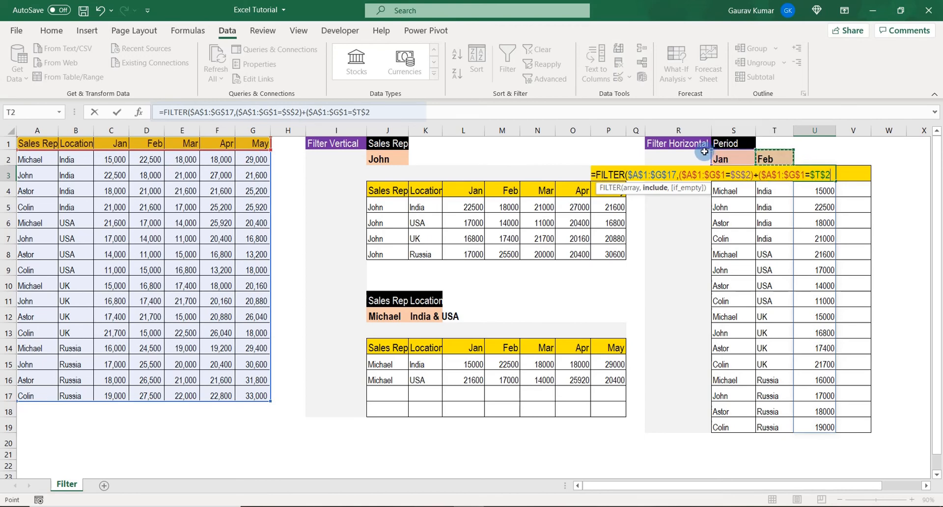
- Close the second condition and complete the U3 formula with "Not Found" as the if-empty value, keeping U3 selected
text(),")
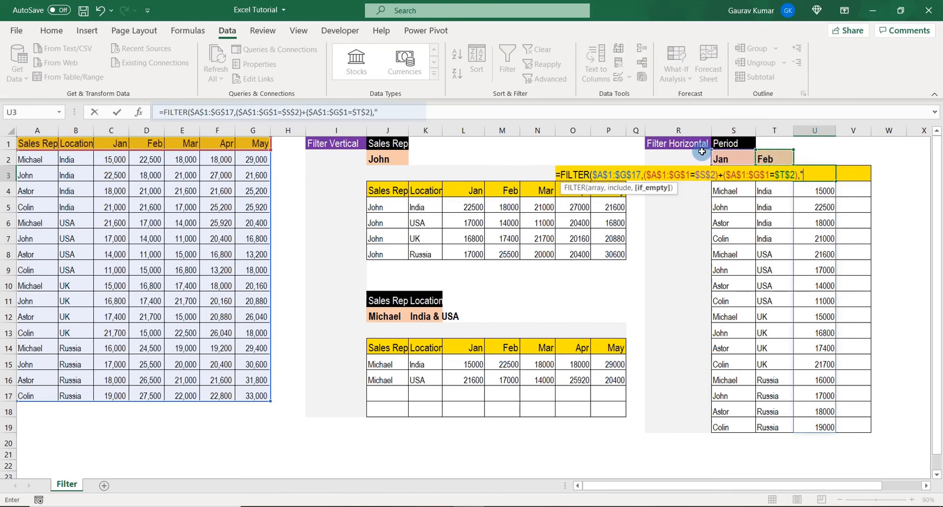
text(Not Found")
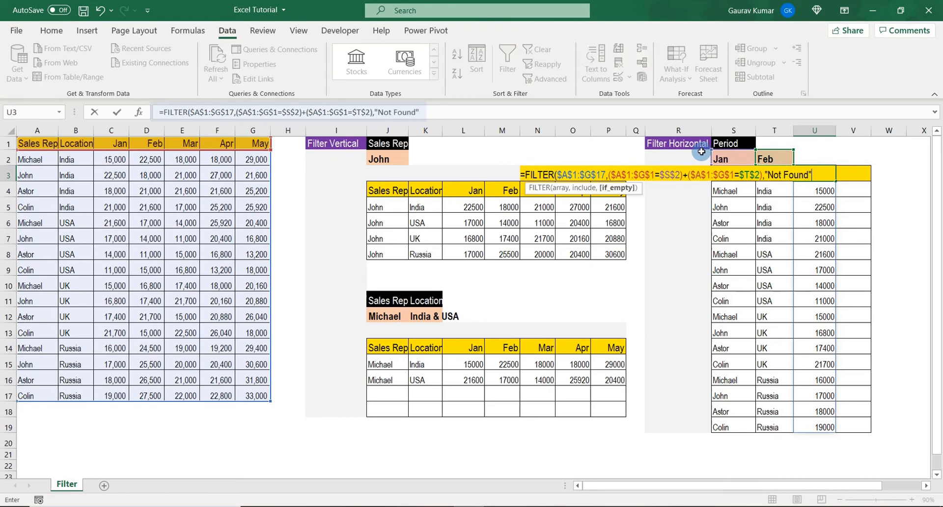
text())
key(ctrl+Return)
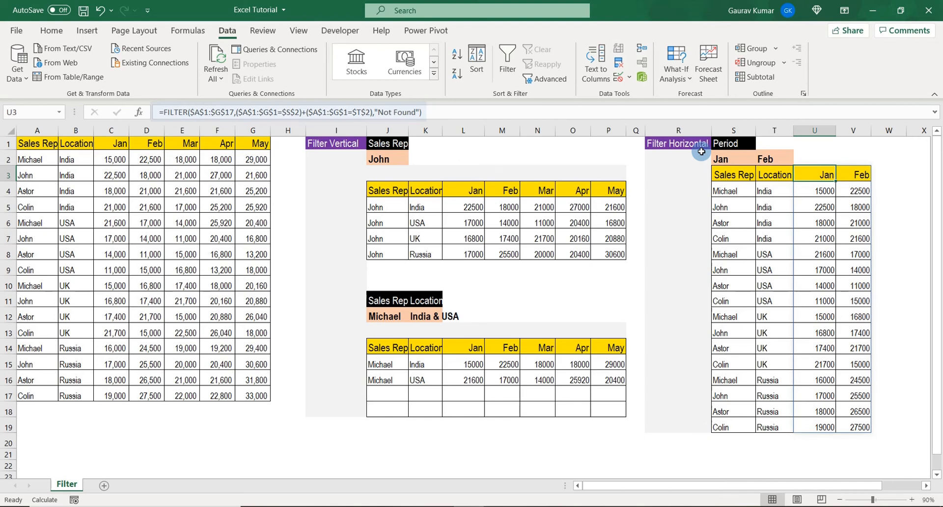
- Change the two period criteria to Apr in S2 and Sep in T2
key(Left)
key(Up)
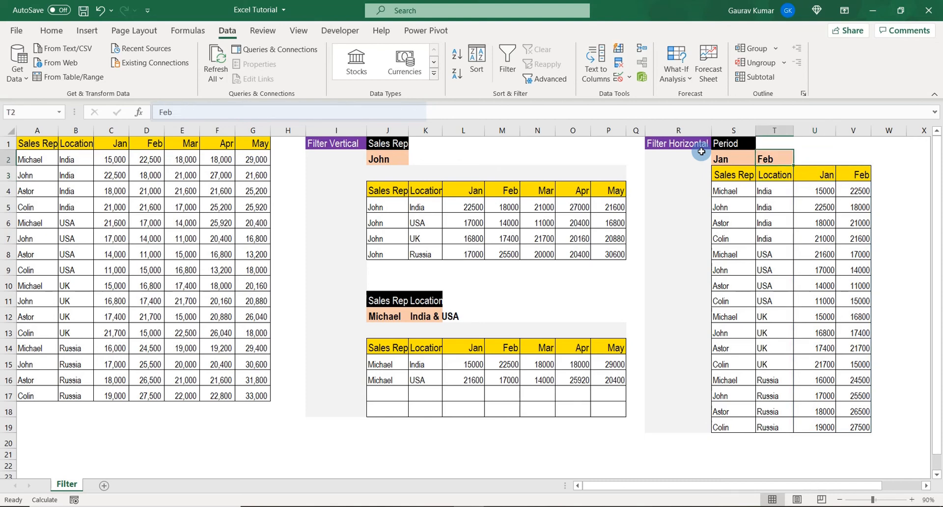
key(Left)
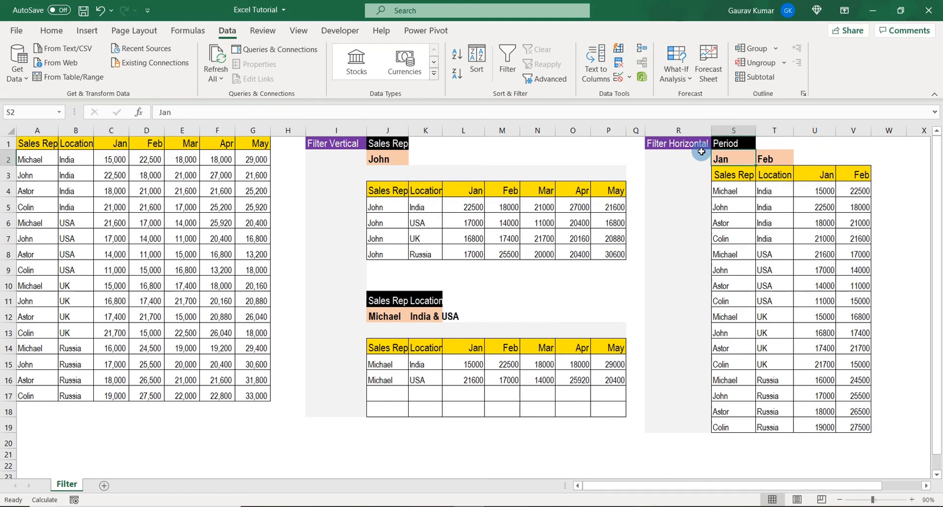
text(Apr)
key(Tab)
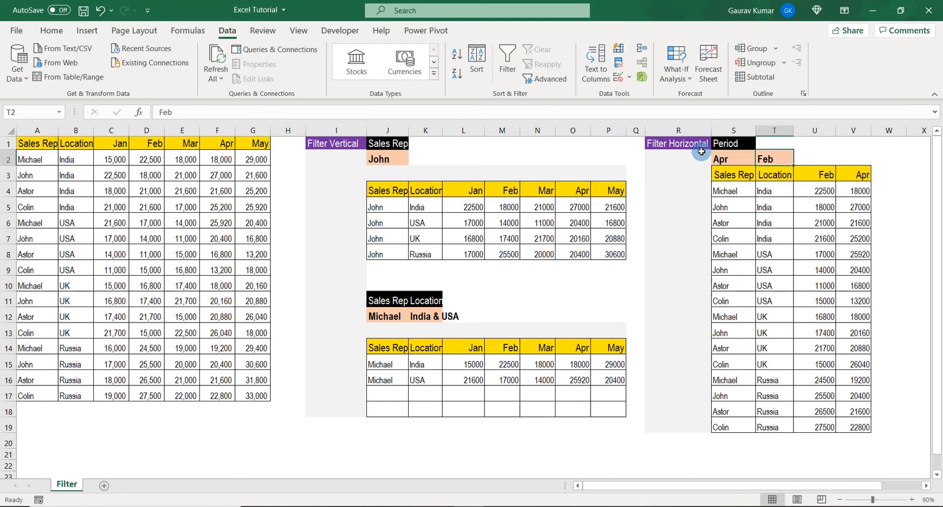
text(Sep)
key(Return)
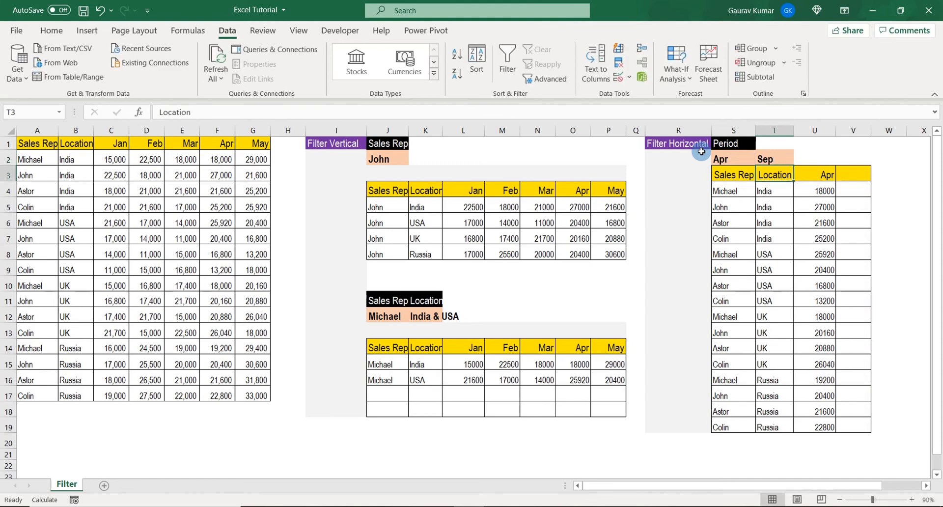
- Set the first period criterion in S2 to Jun to test the formula's if-empty value
key(Up)
key(Left)
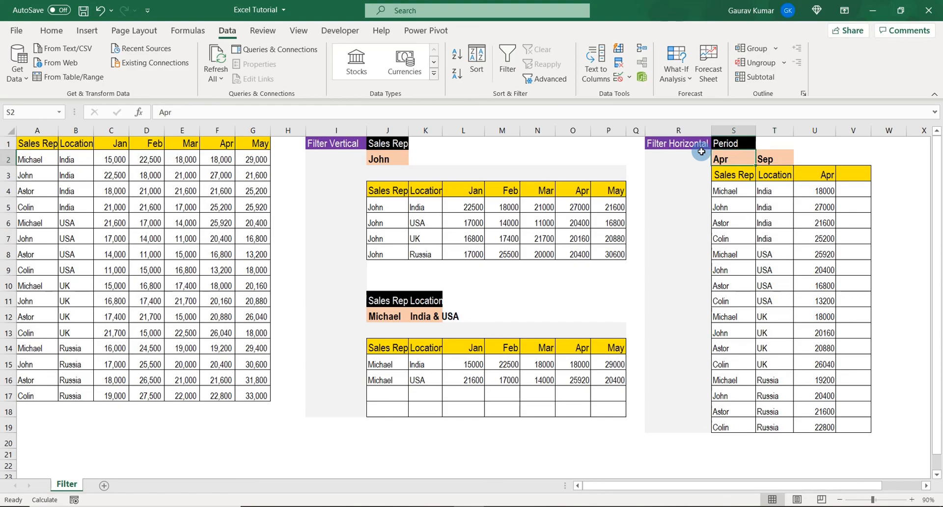
text(Jun)
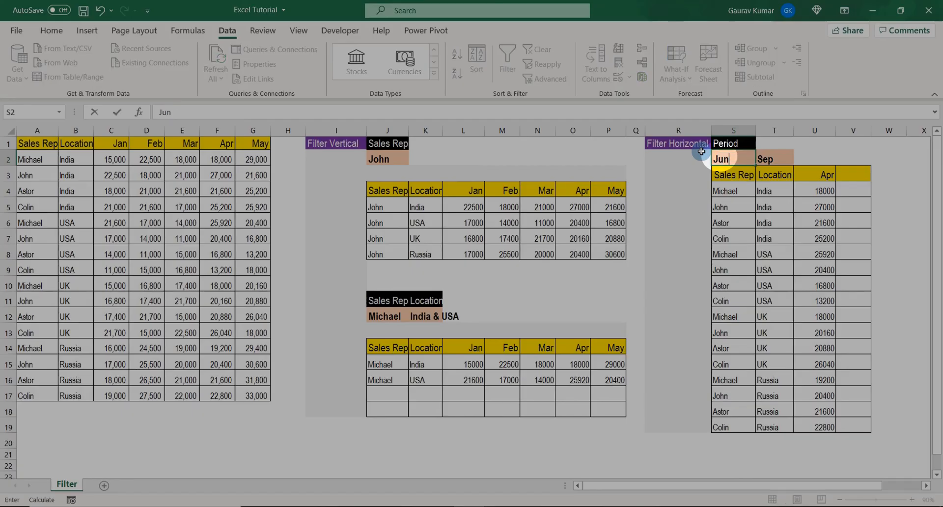
key(Return)
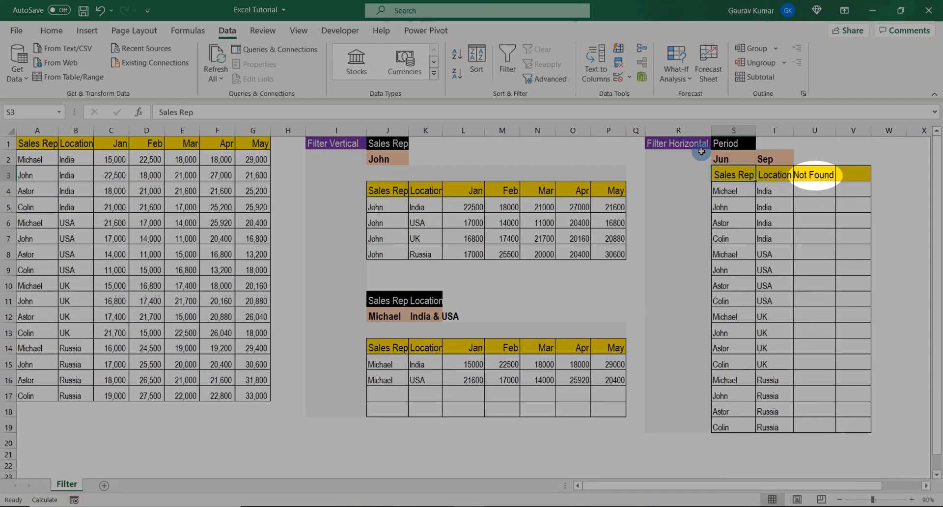